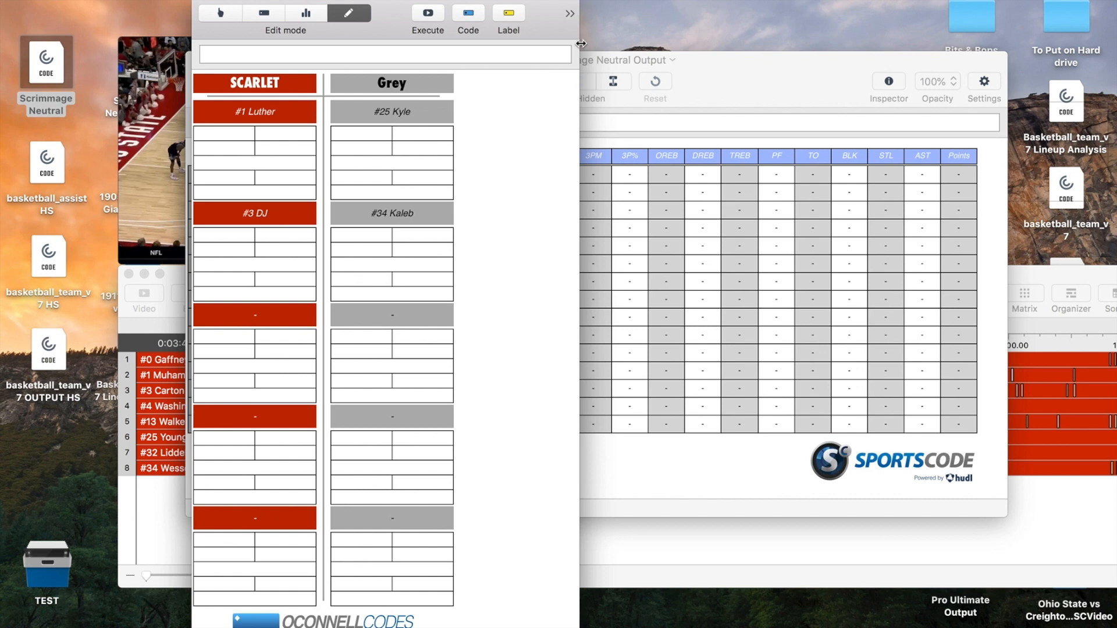
Widen the code window, draw a new button beside the Grey column, and record one instance with it in the TEST timeline.
left_click_drag(580, 43, 605, 44)
left_click_drag(473, 20, 531, 207)
left_click(239, 18)
left_click(536, 215)
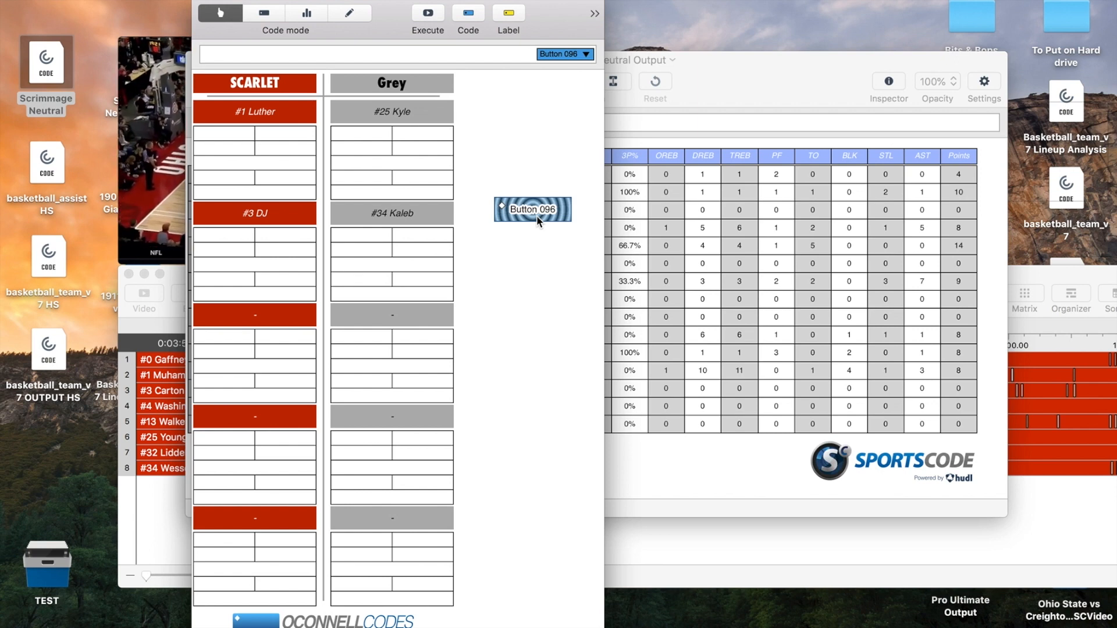
left_click(536, 216)
left_click(705, 546)
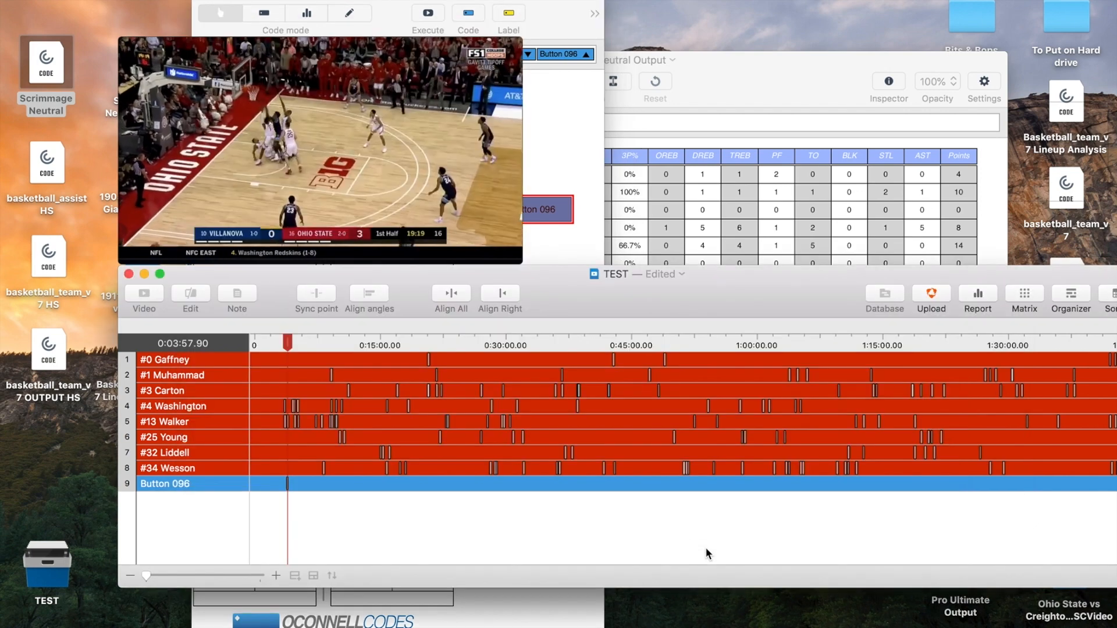
Create a new timeline row from the Button 096 row and open the new row's name and color settings.
left_click(217, 485)
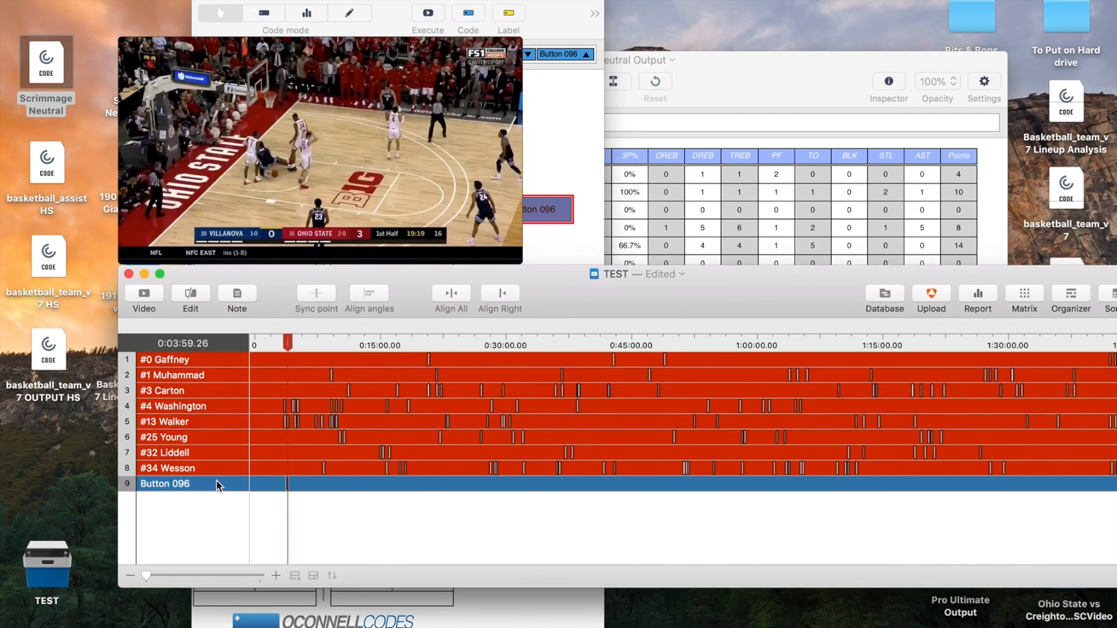
left_click(313, 575)
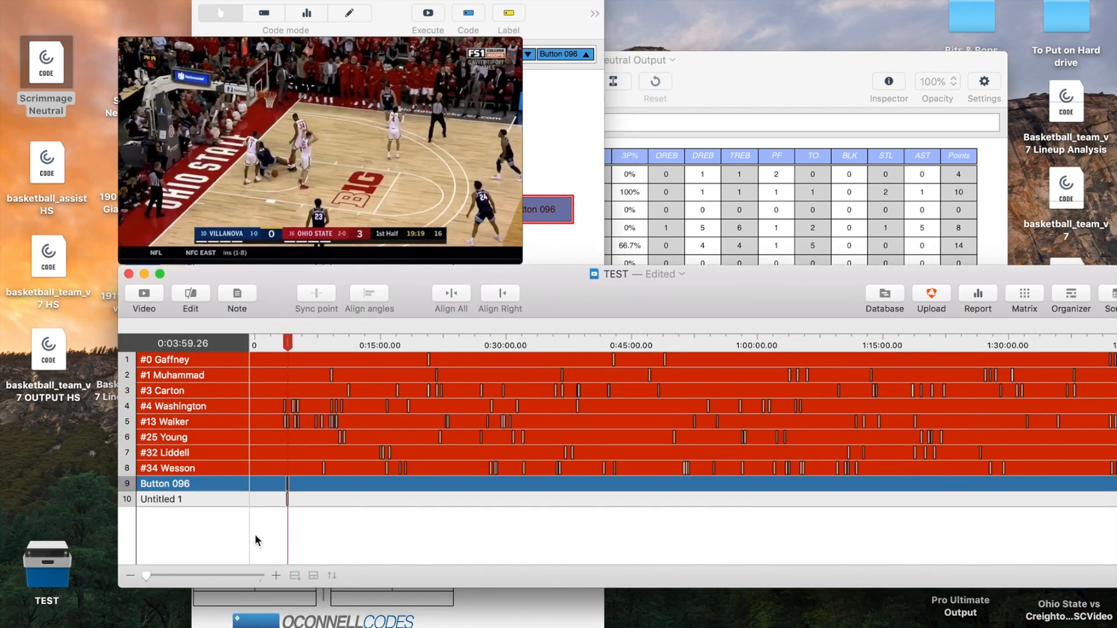
right_click(215, 500)
left_click(250, 505)
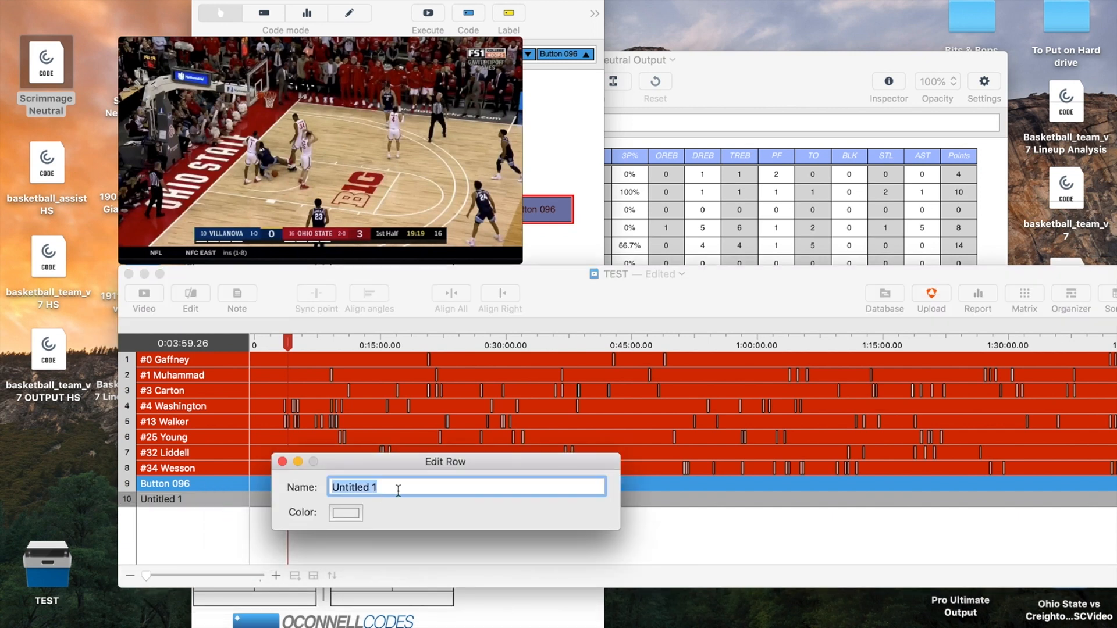
type("Rebounding")
left_click(282, 463)
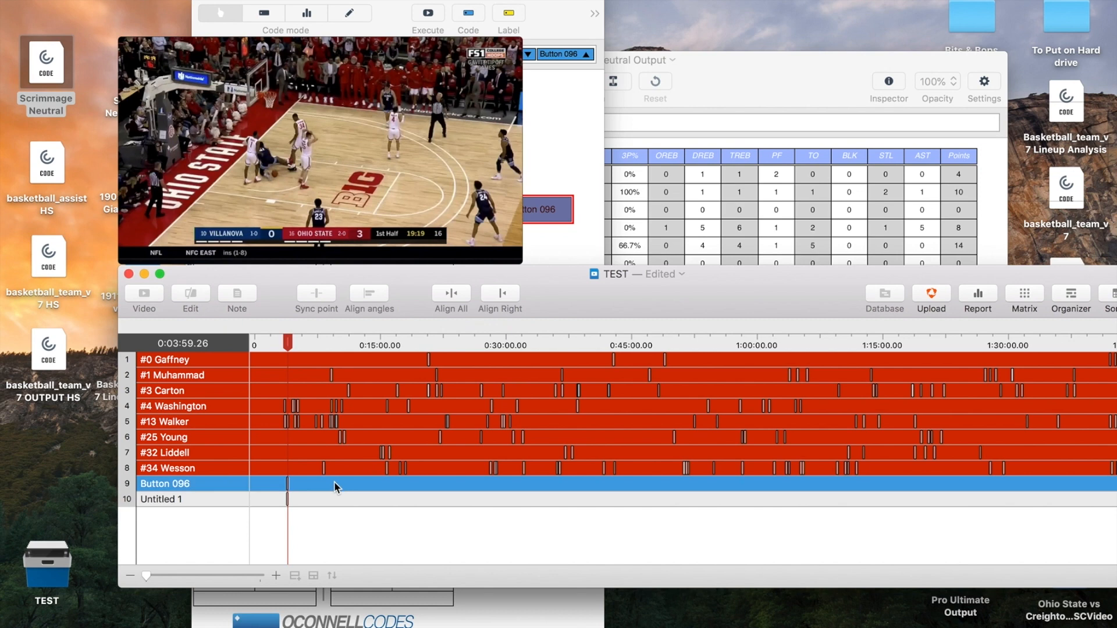
Delete Button 096 from the code window and narrow the window to fit the SCARLET and Grey columns.
mouse_move(487, 199)
left_click(557, 131)
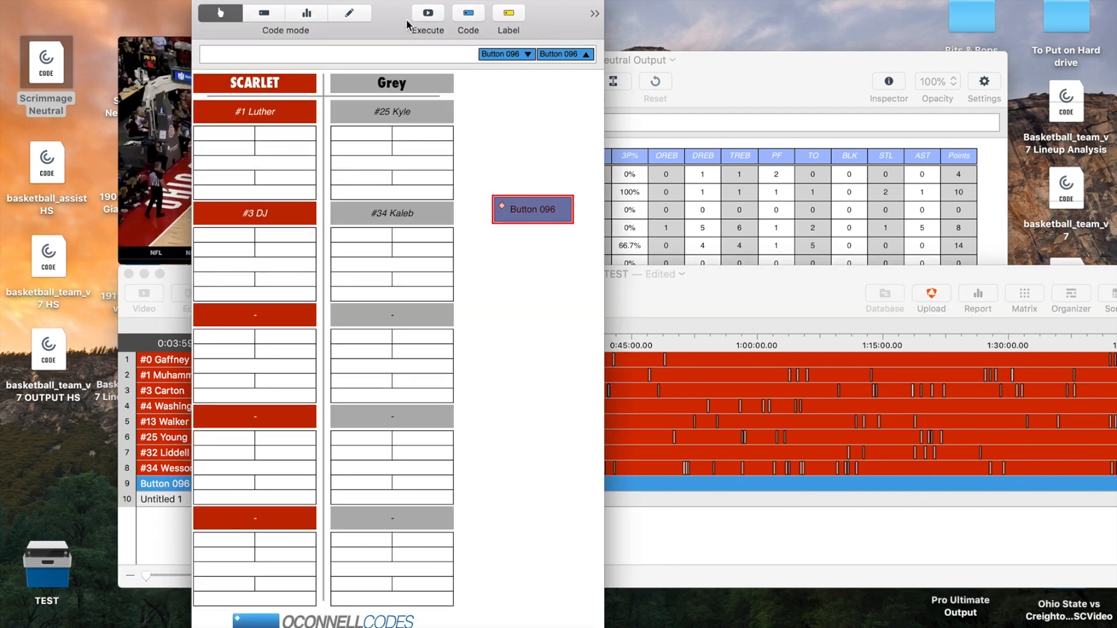
left_click(356, 16)
left_click_drag(524, 147, 531, 266)
key("BackSpace")
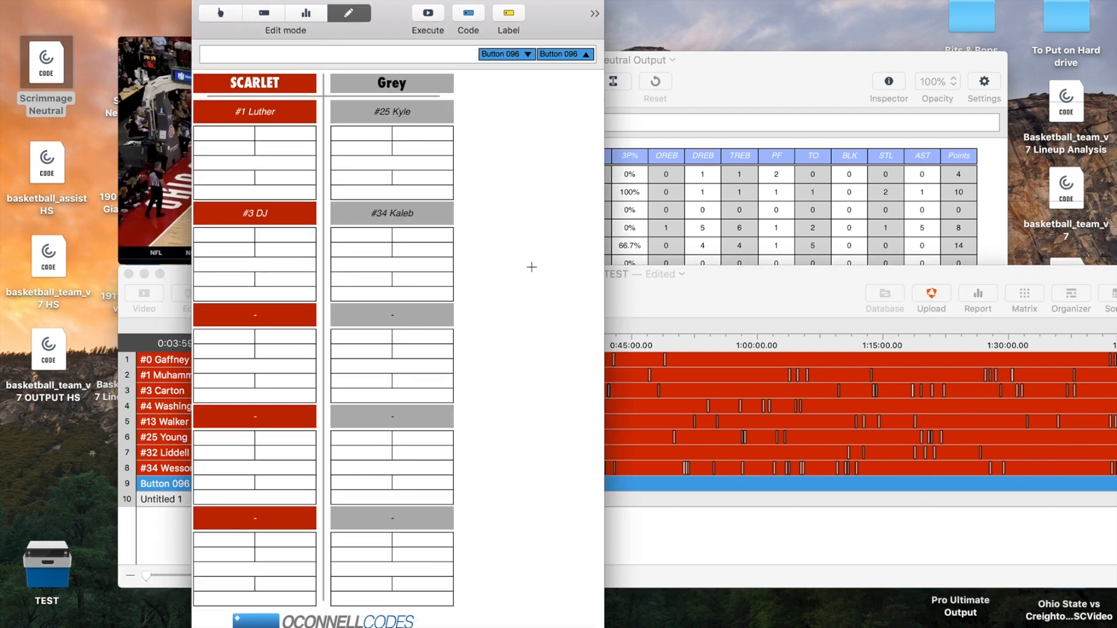
left_click_drag(604, 254, 460, 241)
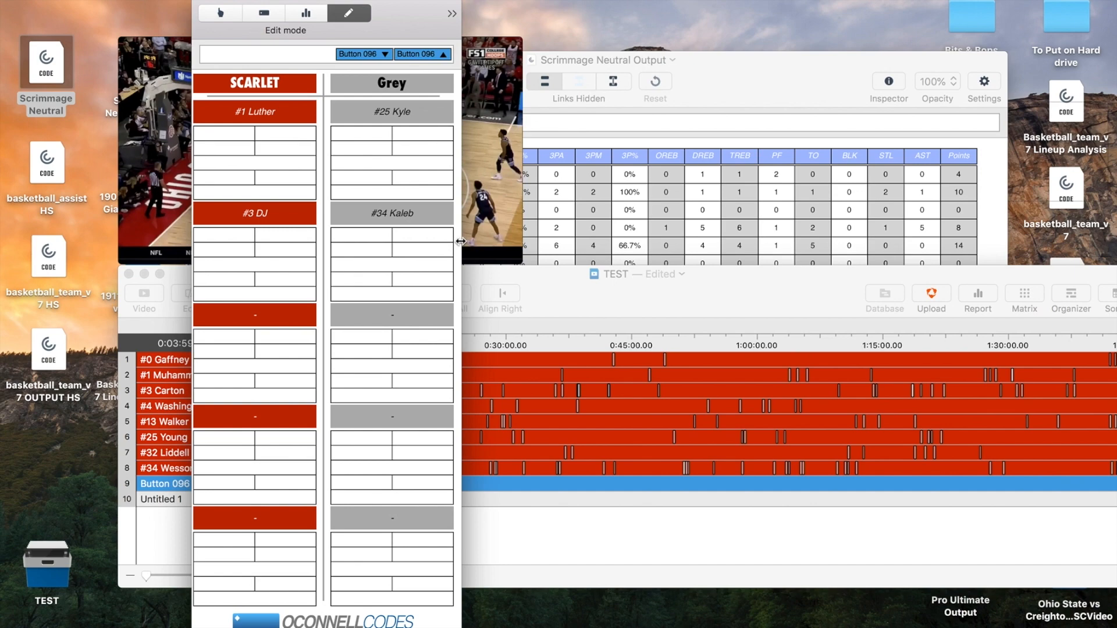
Delete the Button 096 and Untitled 1 rows from the TEST timeline and bring the code window back to the front.
left_click(179, 501)
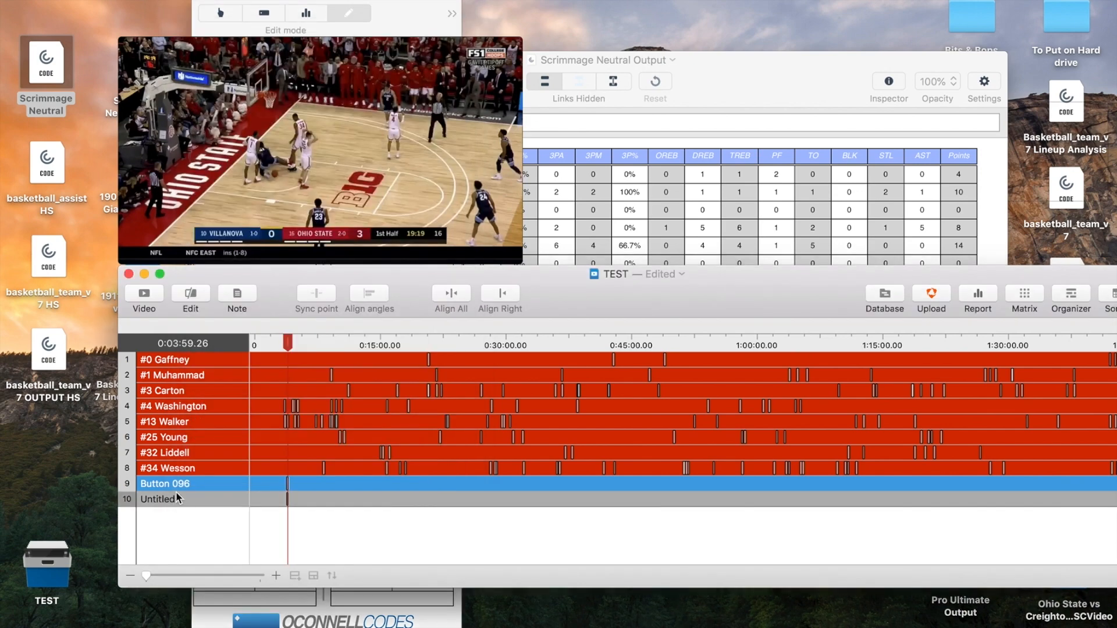
key("Delete")
left_click_drag(410, 25, 482, 28)
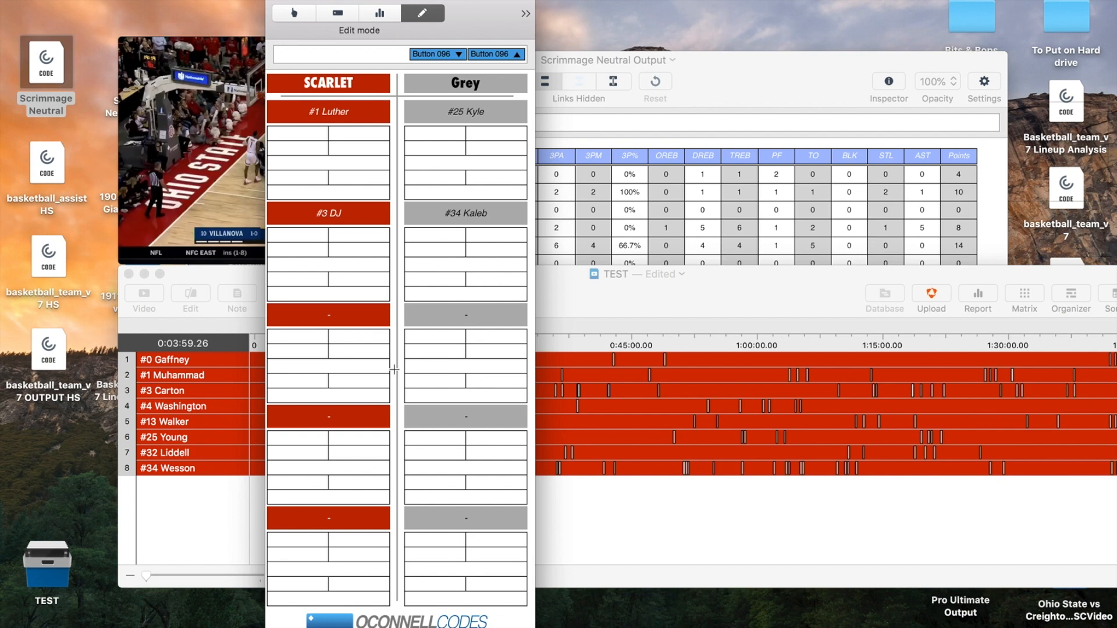
Code a SCARLET possession followed by a Grey possession, and return the code window to edit mode.
left_click(297, 18)
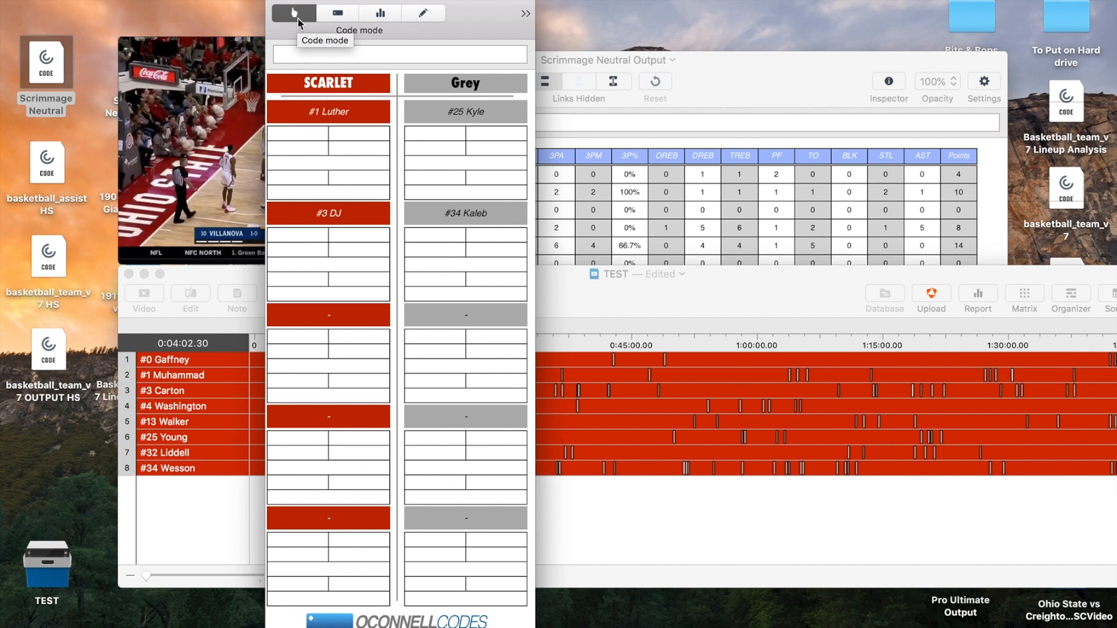
key("s")
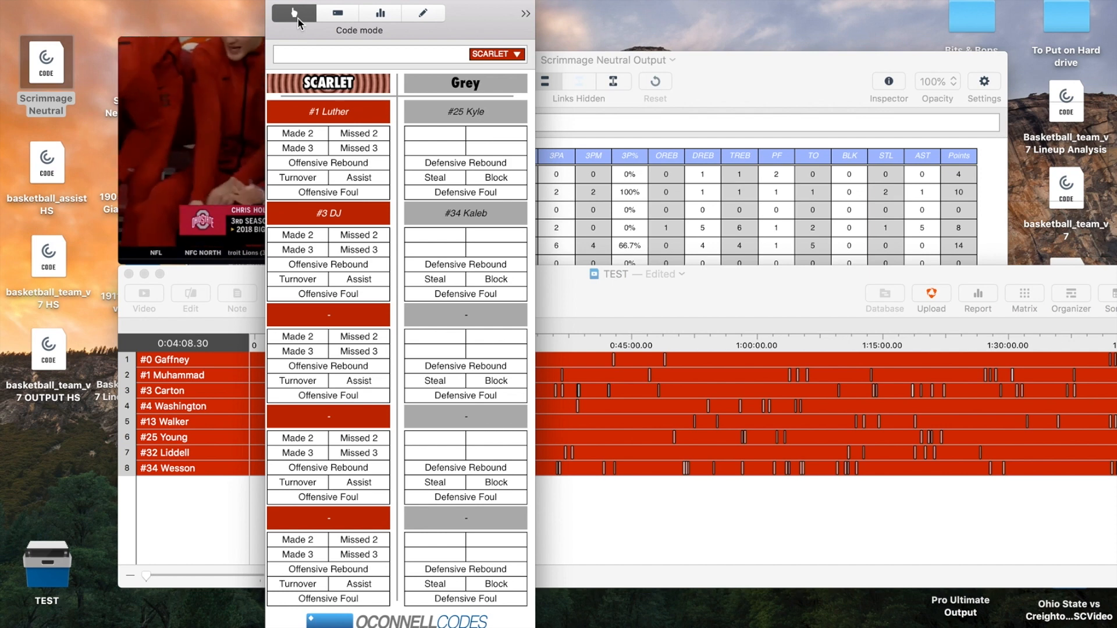
key("g")
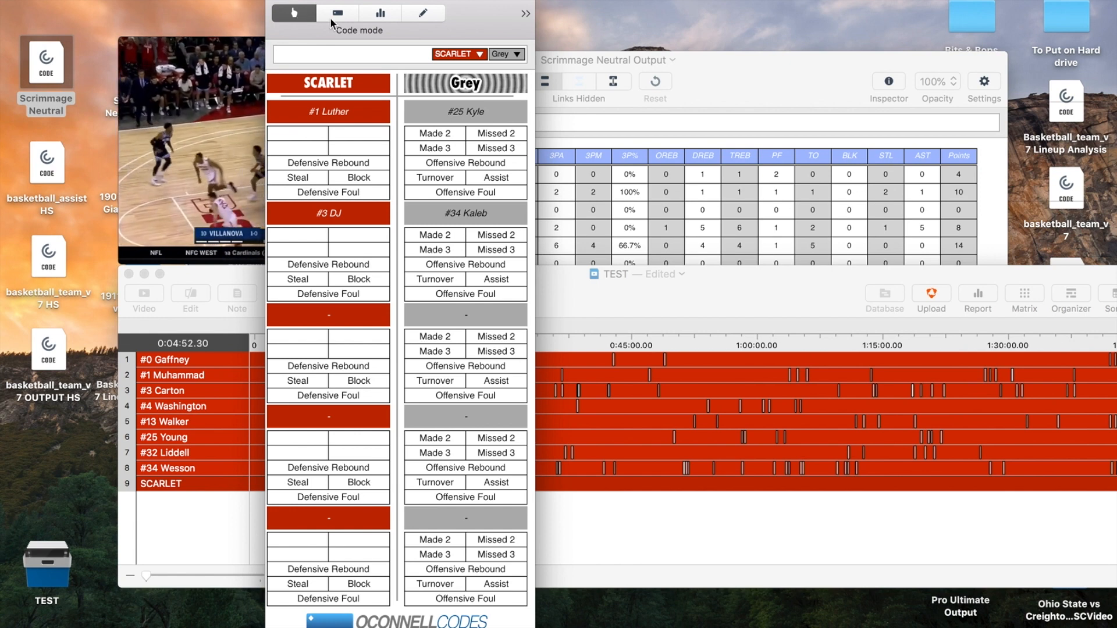
left_click(423, 14)
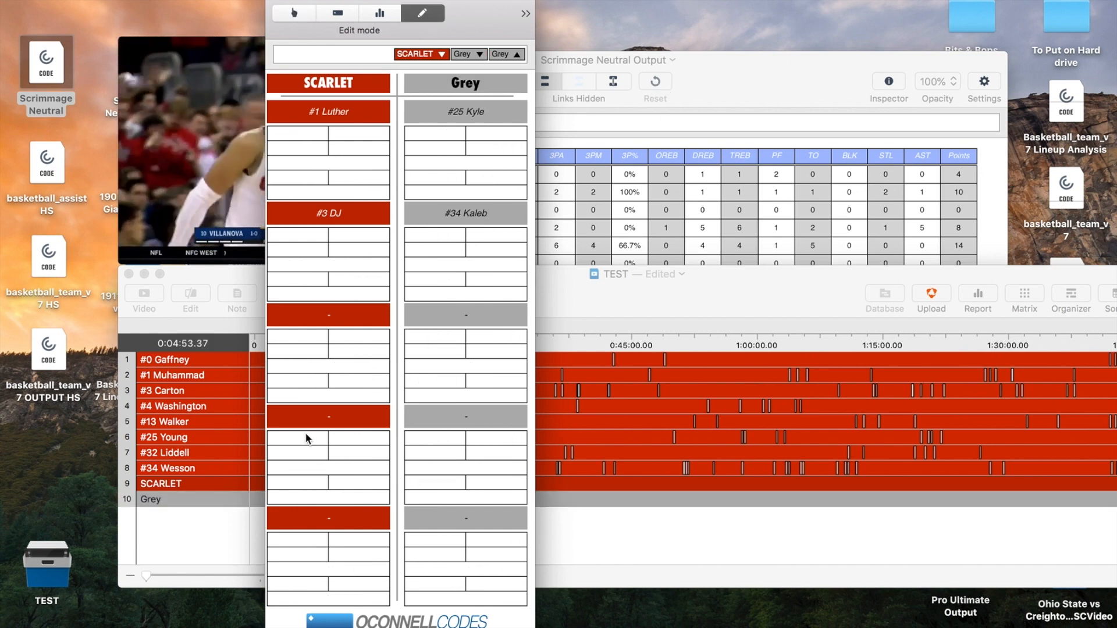
Delete the SCARLET and Grey rows from the TEST timeline.
left_click(188, 501)
left_click(198, 479)
right_click(197, 479)
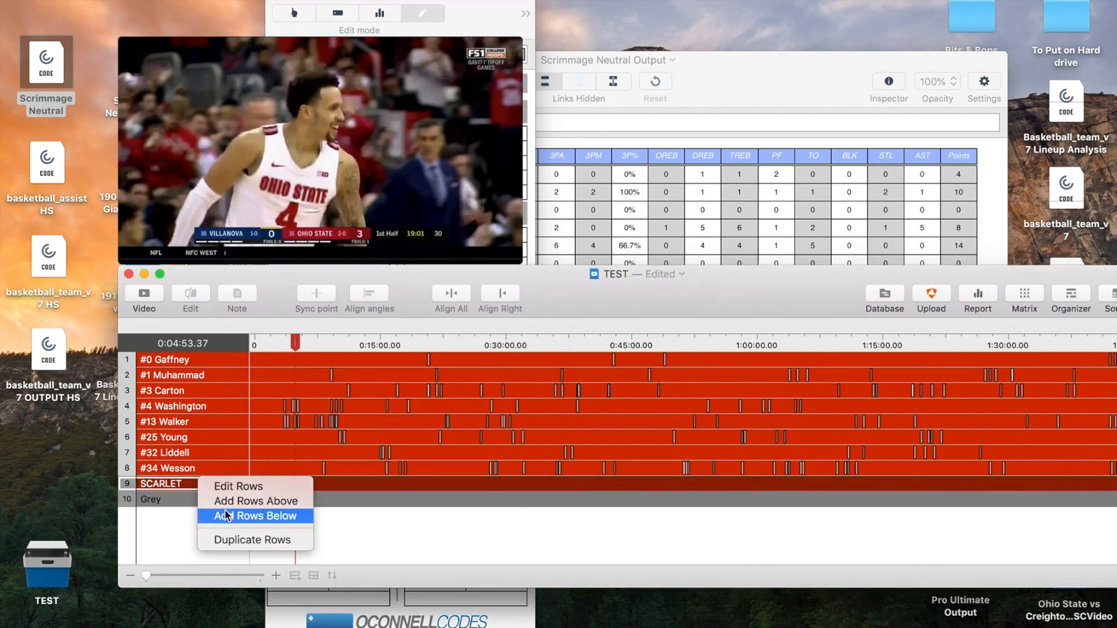
left_click(172, 540)
left_click(190, 497)
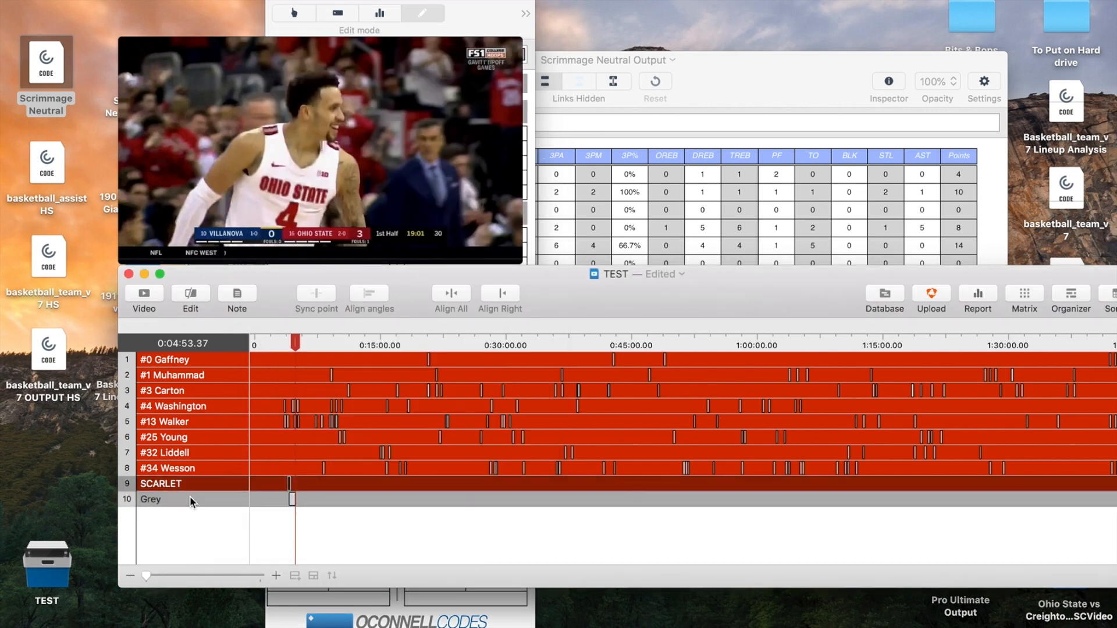
left_click(192, 485)
left_click(191, 495)
left_click(192, 485)
key("Delete")
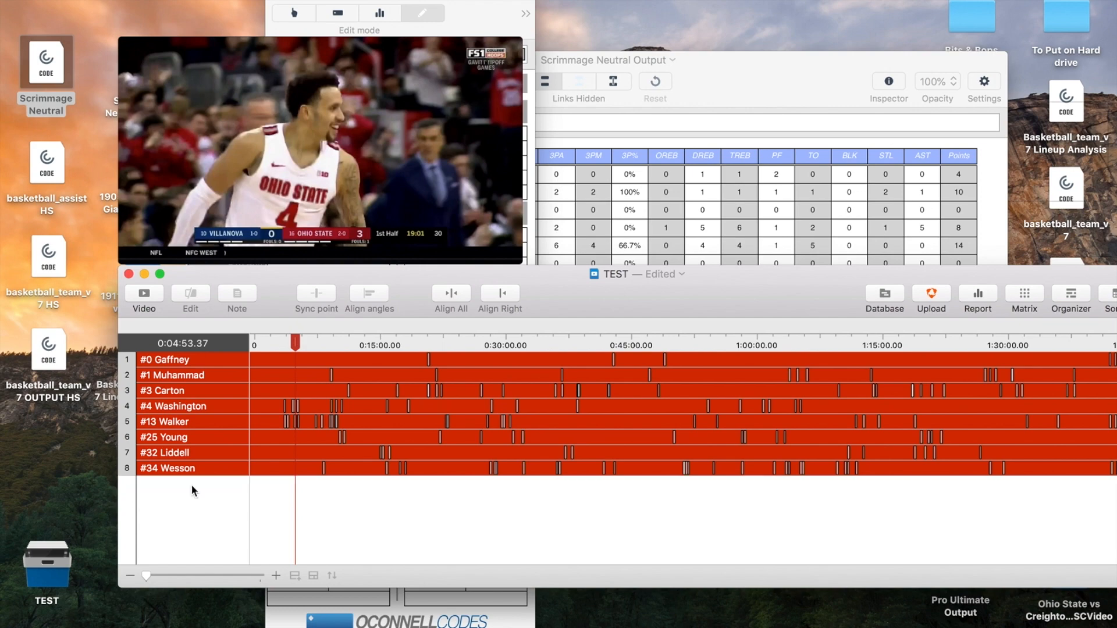
Bring the Scrimmage Neutral Output window forward and execute its player statistics.
left_click(714, 94)
left_click_drag(721, 91, 688, 105)
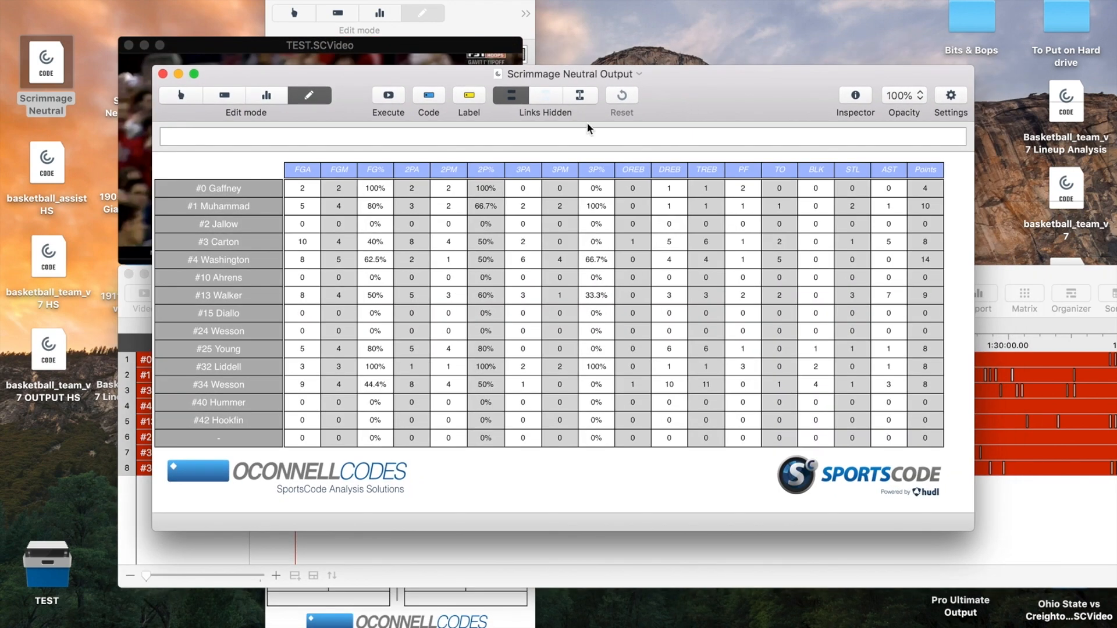
left_click(384, 94)
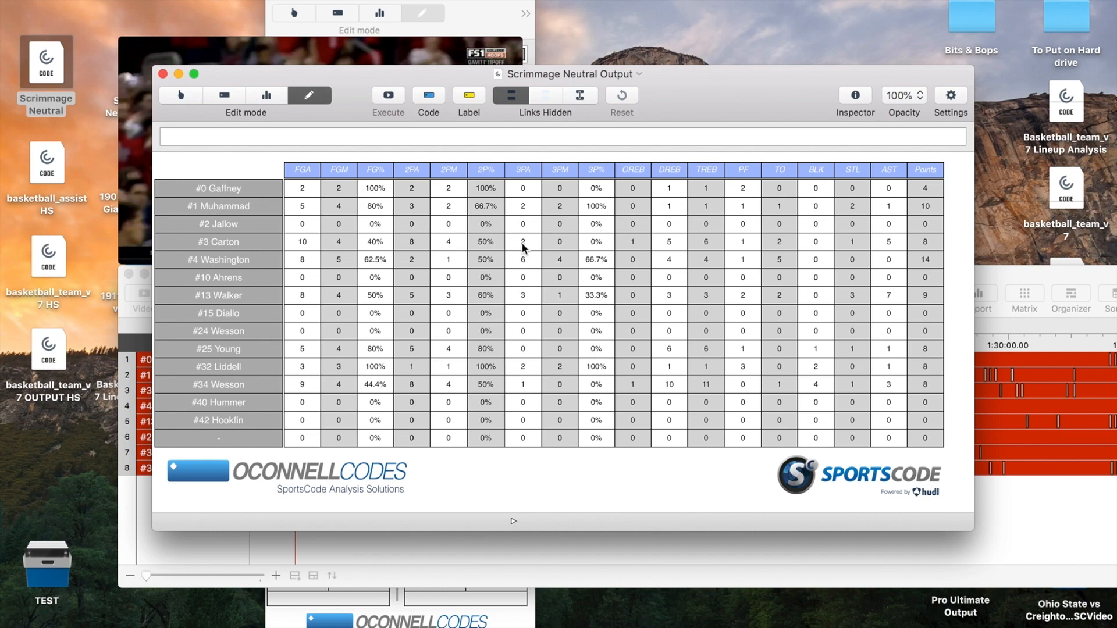
Open the 3PA clips of player #3 from the output window in report mode, and close the clip player.
left_click(274, 97)
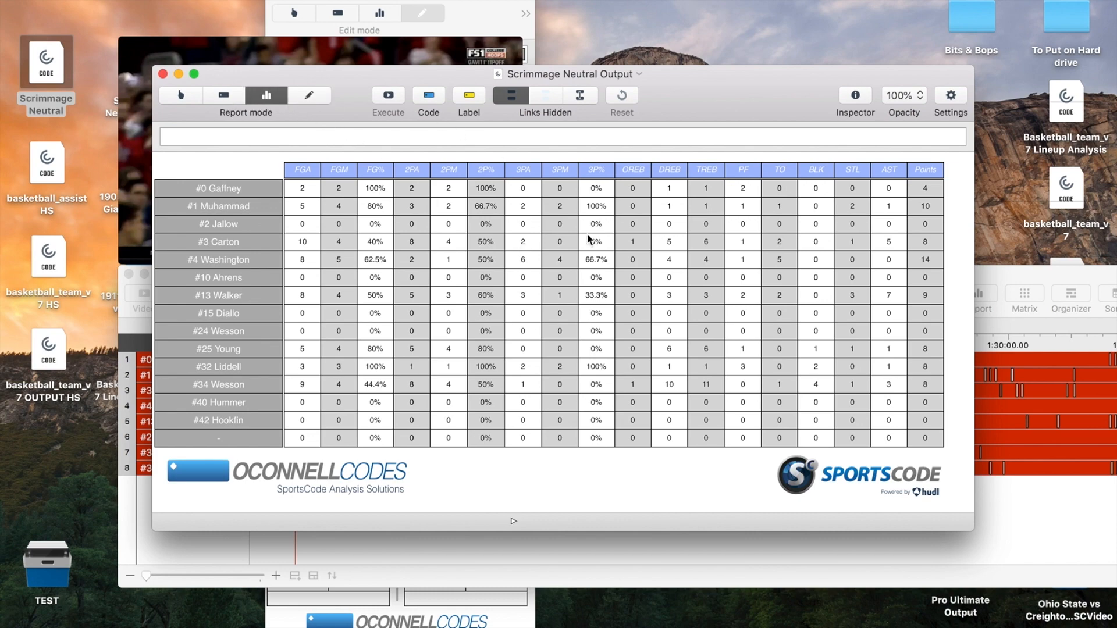
left_click(522, 242)
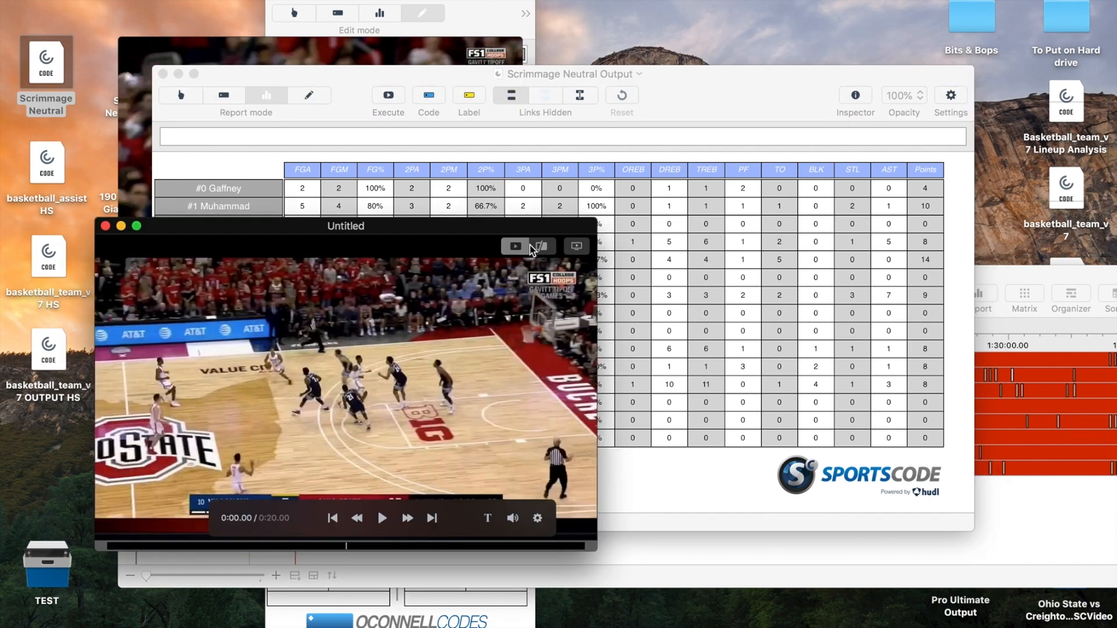
left_click(106, 226)
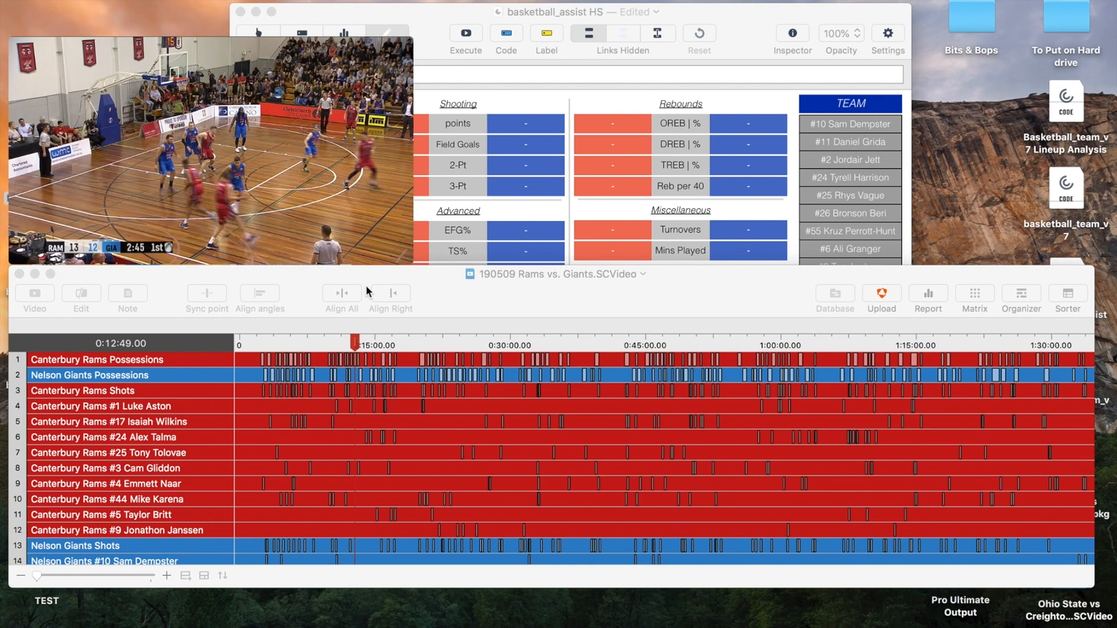
Examine the 190509 Rams vs. Giants timeline's rows for both teams' possessions, shots, individual players and player minutes.
left_click_drag(452, 296, 453, 301)
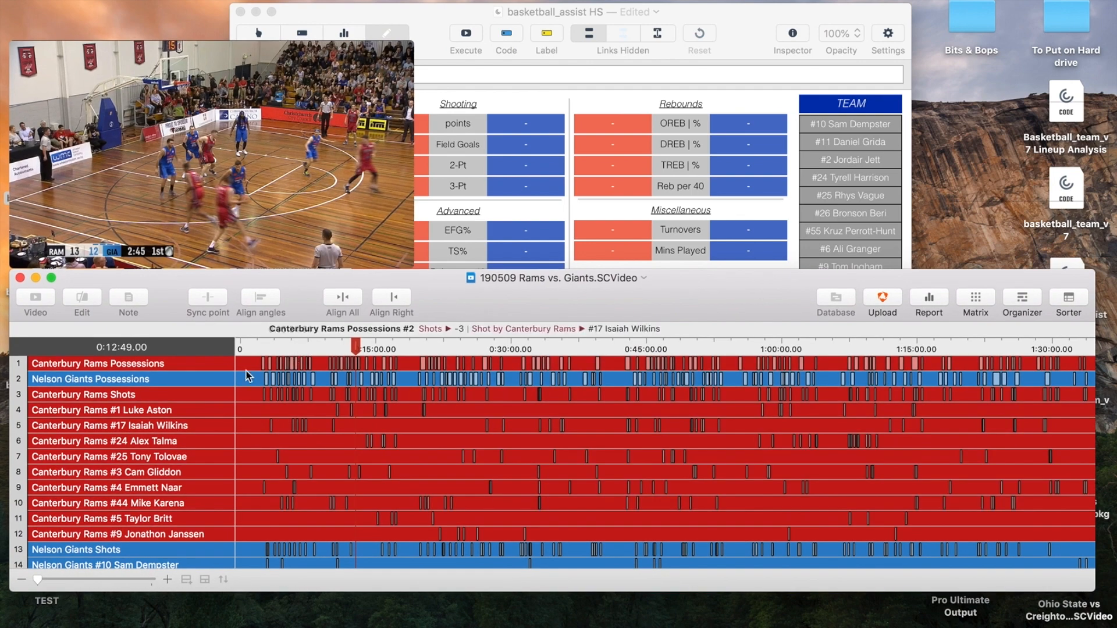
left_click(209, 363)
left_click(209, 380)
scroll(208, 381, "down", 1)
scroll(210, 387, "down", 3)
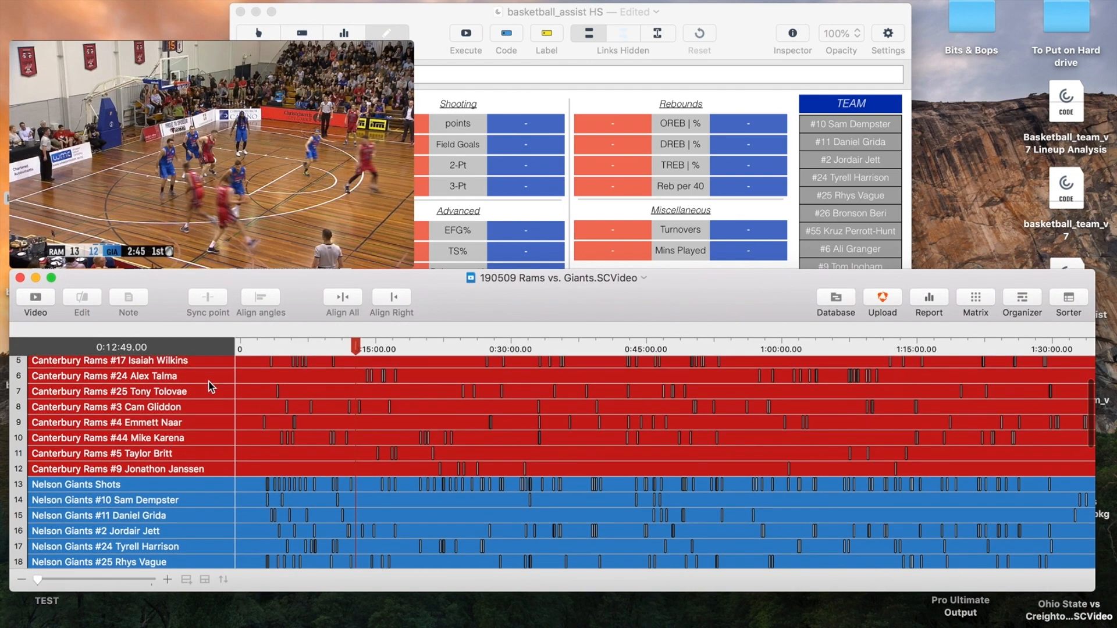
scroll(210, 386, "up", 2)
left_click(199, 384)
left_click(185, 510)
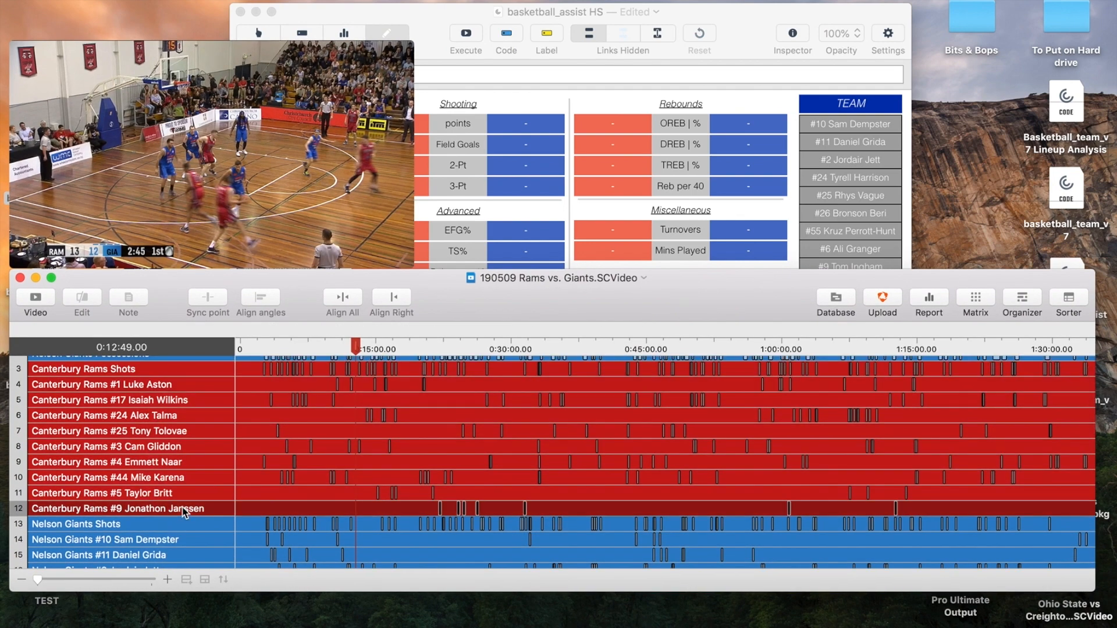
scroll(183, 500, "down", 3)
left_click(177, 415)
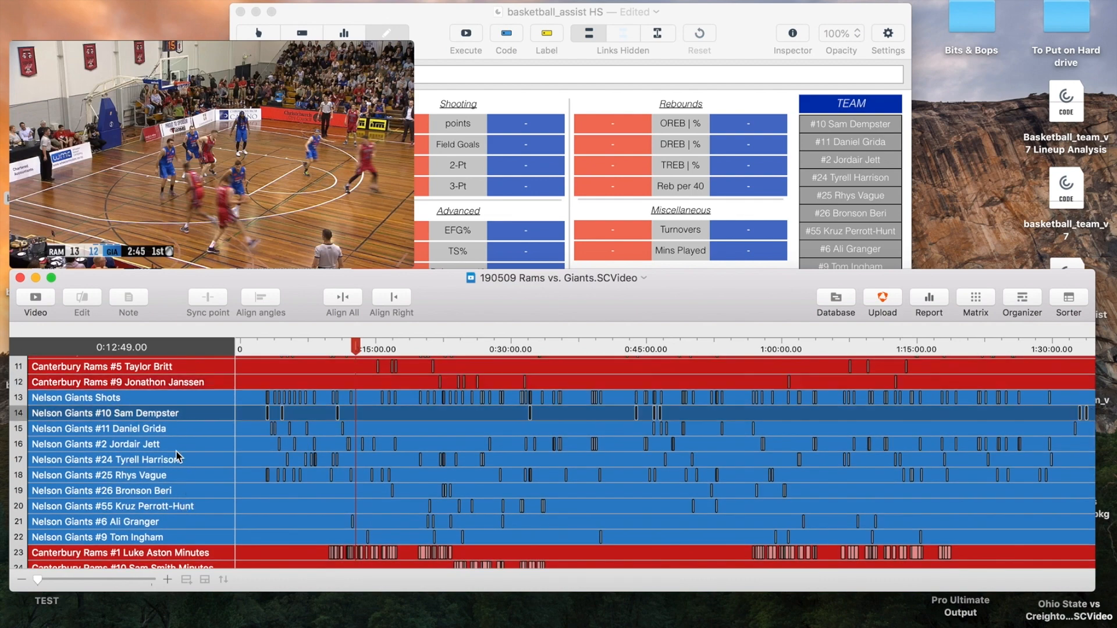
scroll(174, 465, "down", 2)
scroll(172, 484, "down", 4)
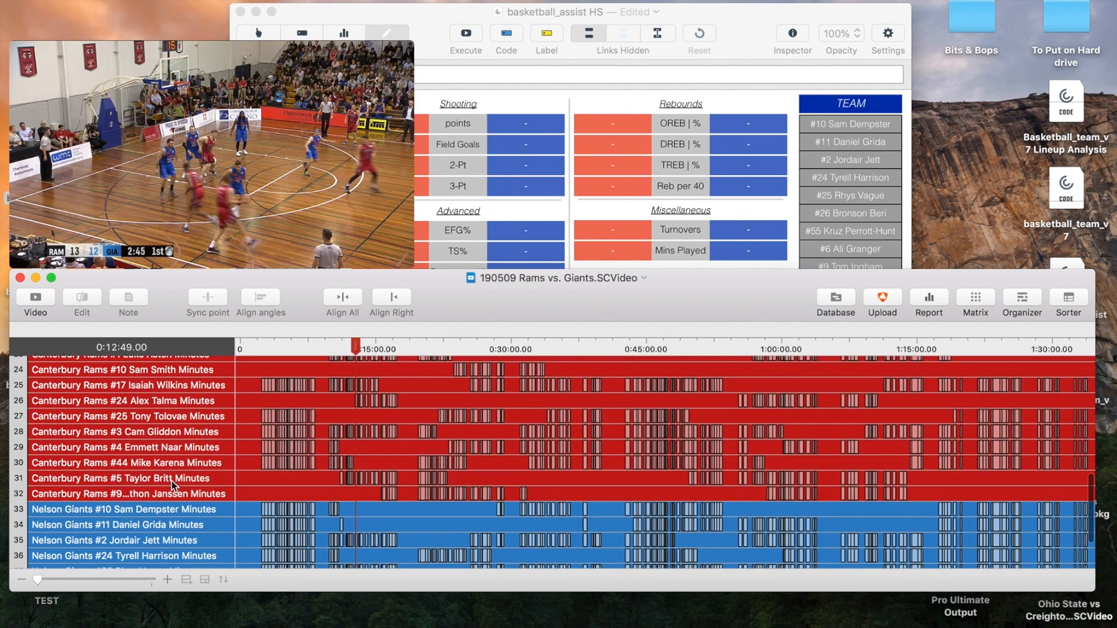
scroll(172, 484, "up", 4)
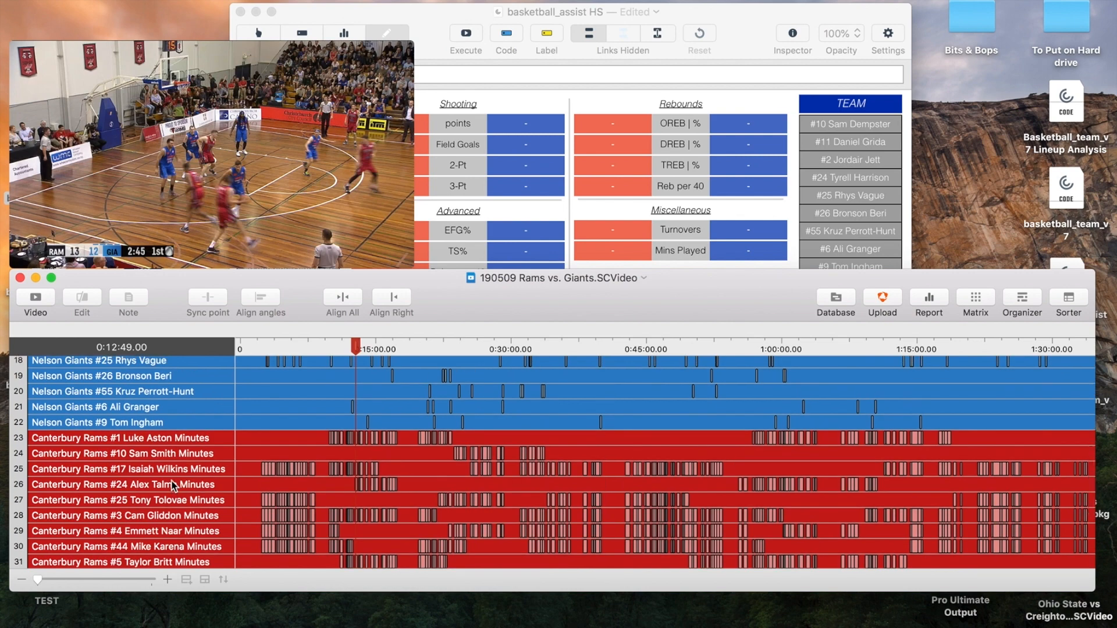
scroll(172, 484, "up", 7)
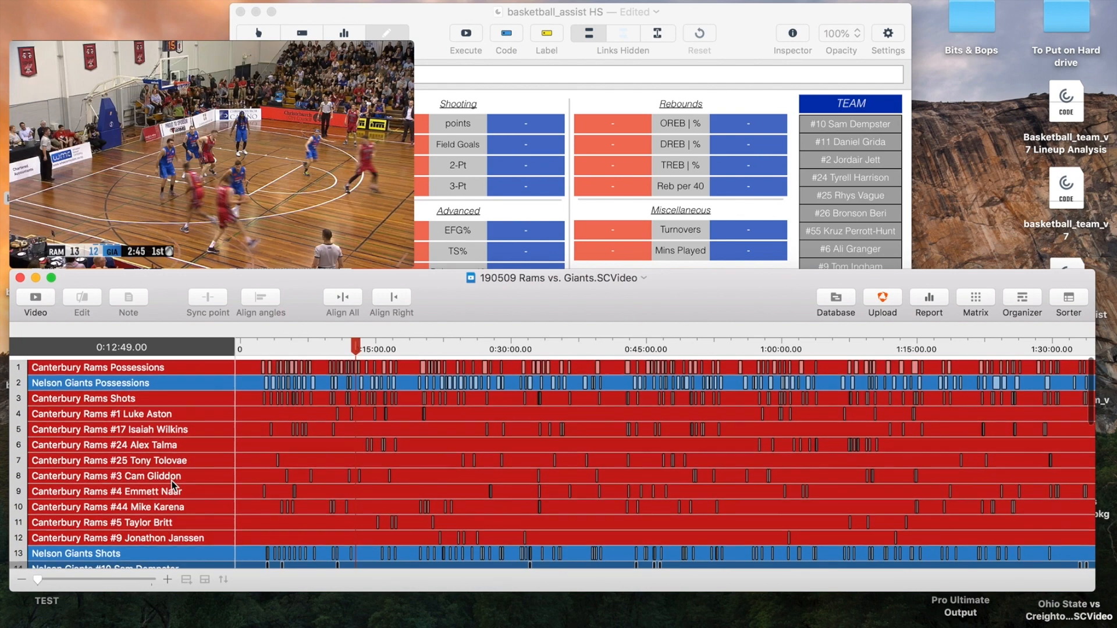
Compare red-team player #17 with blue-team player #25 in the basketball_assist HS report and open #17's 3-Pt clips.
left_click_drag(728, 54, 692, 99)
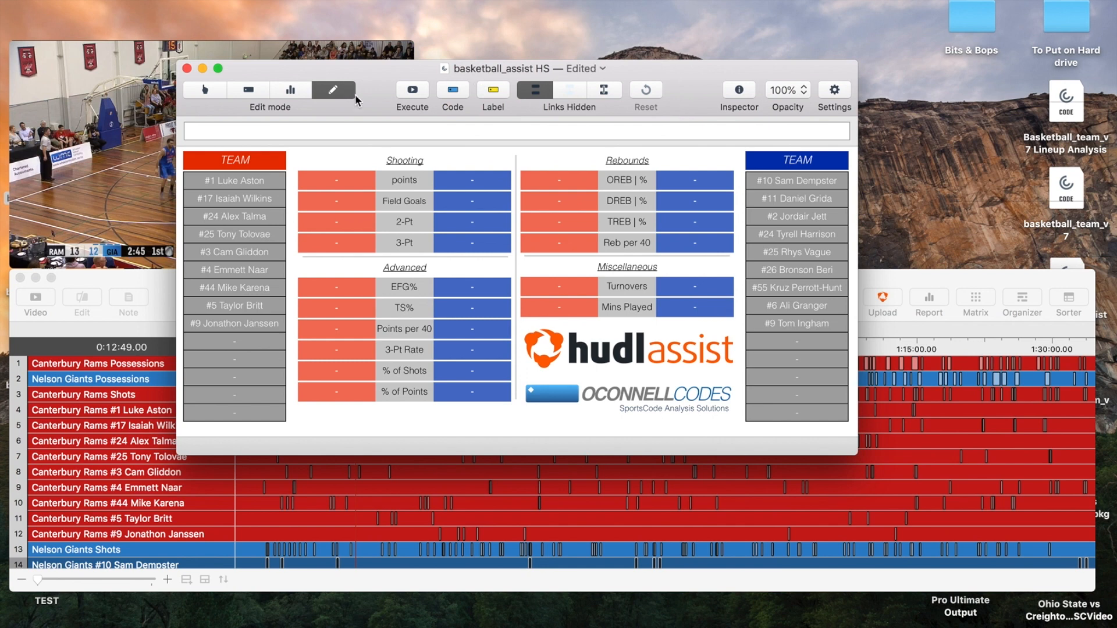
left_click(302, 93)
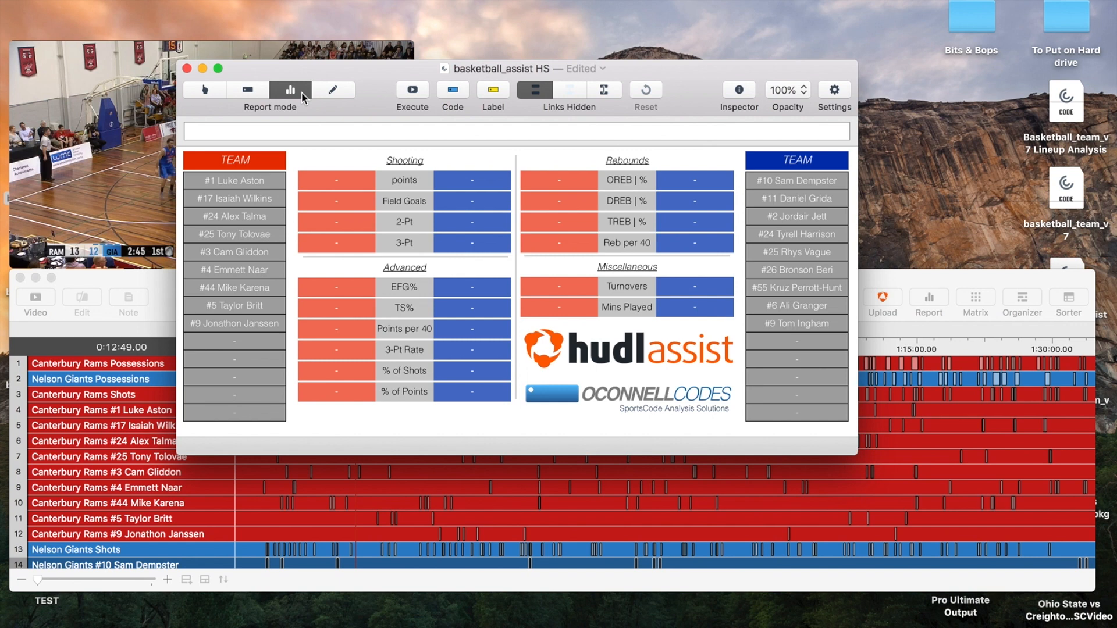
left_click(249, 198)
left_click(797, 251)
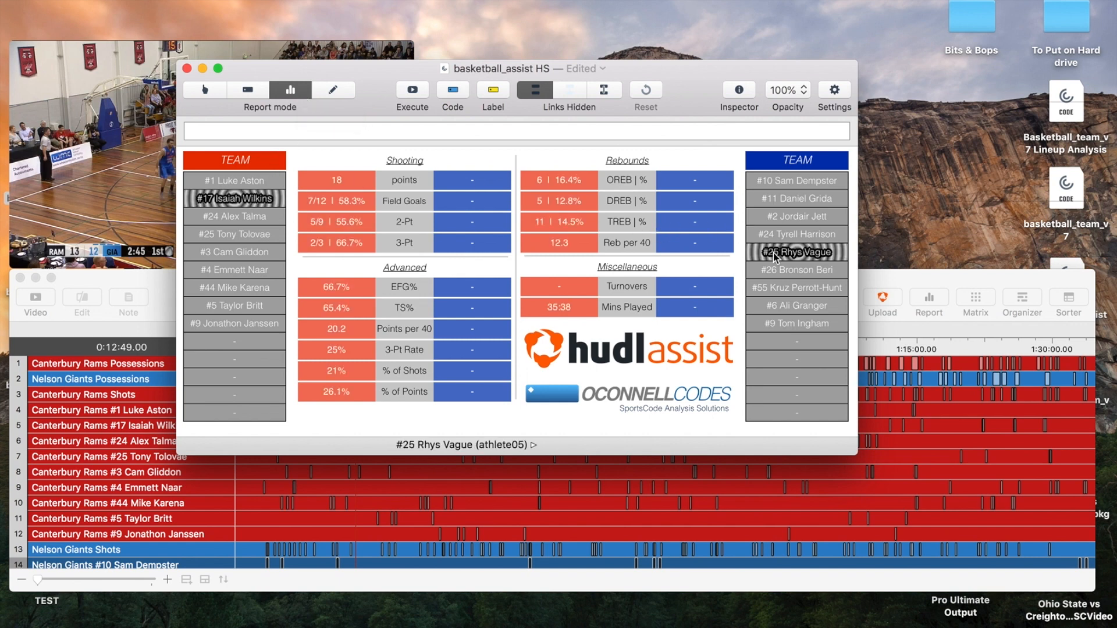
left_click(414, 99)
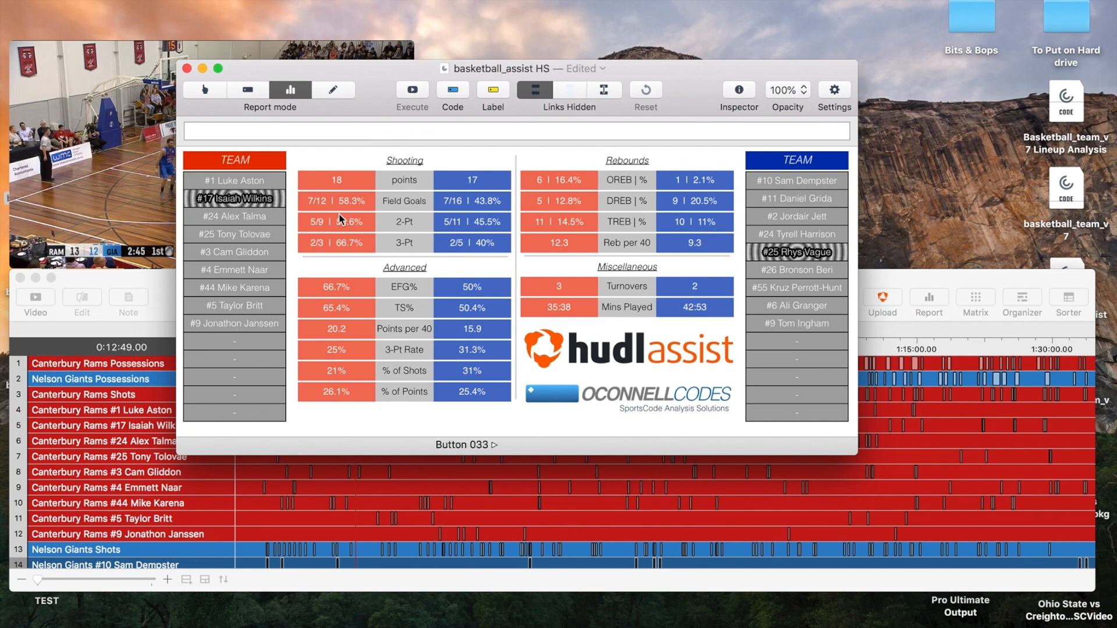
left_click(331, 242)
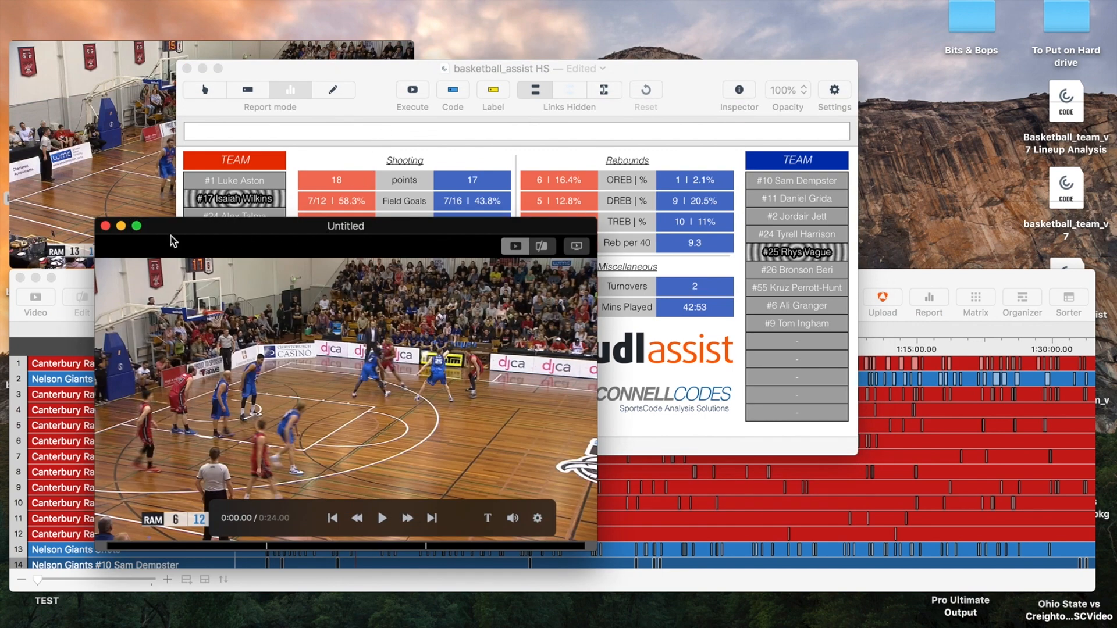
Open blue-team player #25's Turnovers clips from the basketball_assist HS report, and close the clip player.
left_click(105, 226)
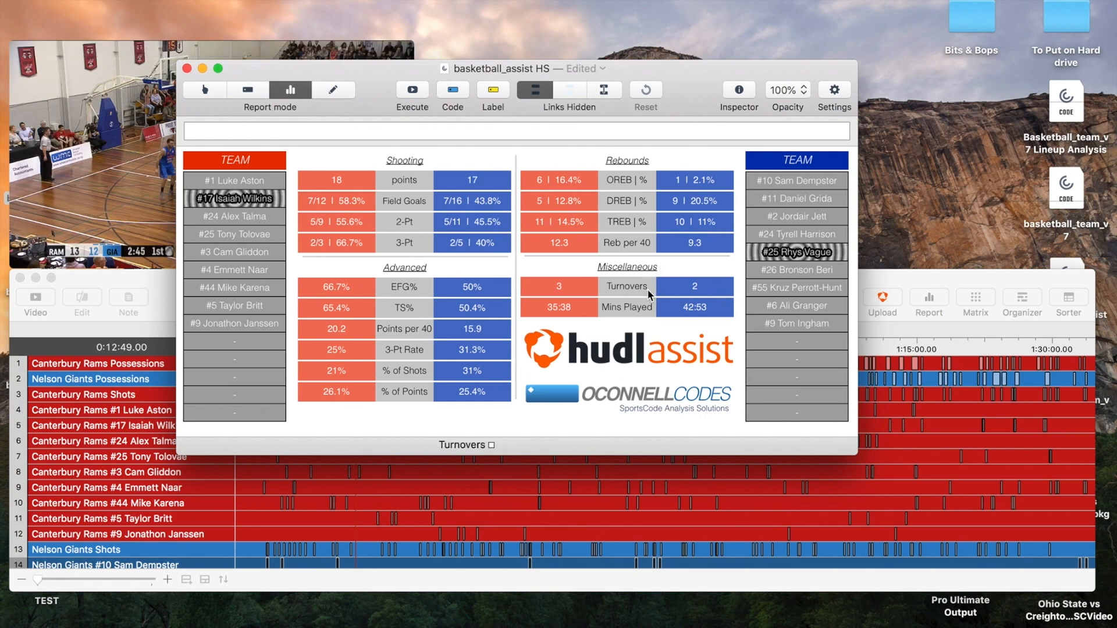
left_click(673, 294)
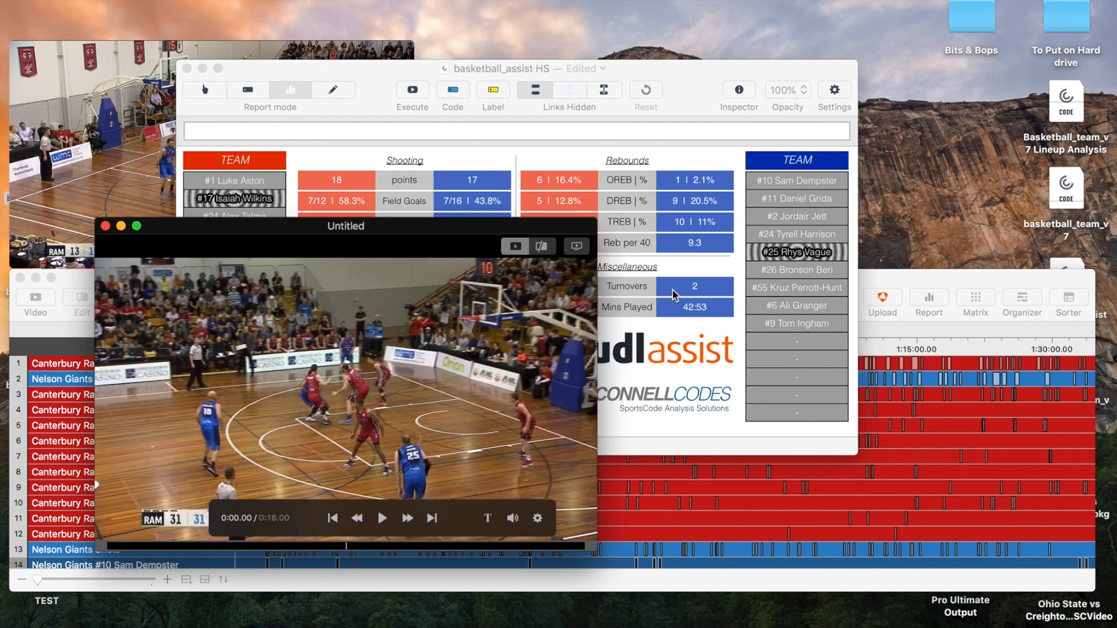
left_click(107, 226)
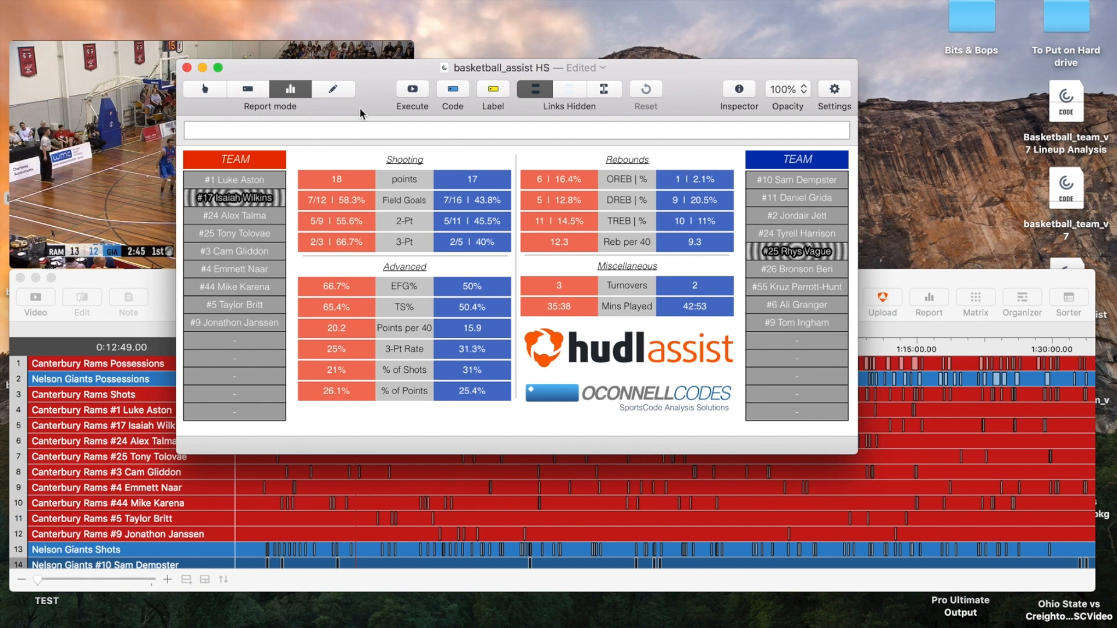
Select the overall TEAM entry for both the red and blue teams and execute the report's team statistics.
left_click(248, 161)
left_click(796, 159)
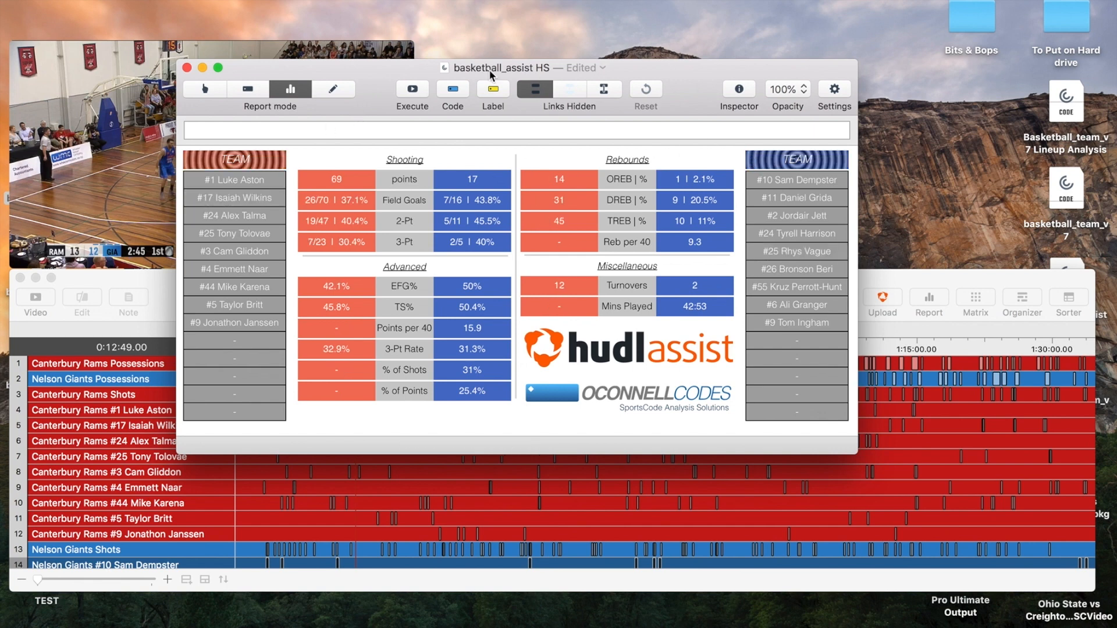
left_click(413, 90)
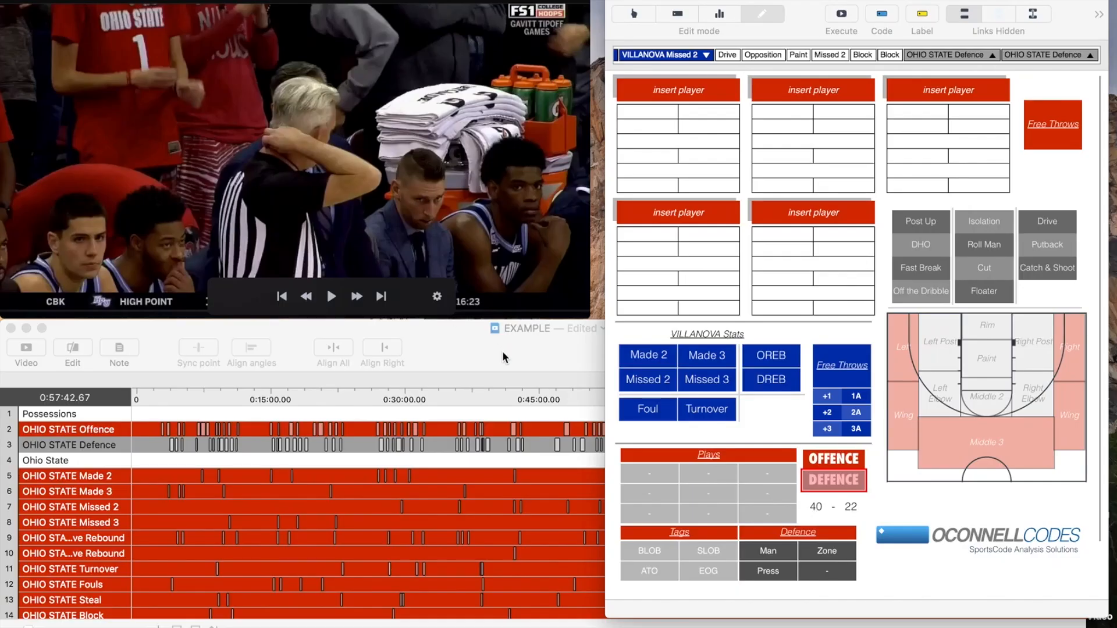
Bring the EXAMPLE timeline forward, start its game video and mute the sound.
double_click(503, 354)
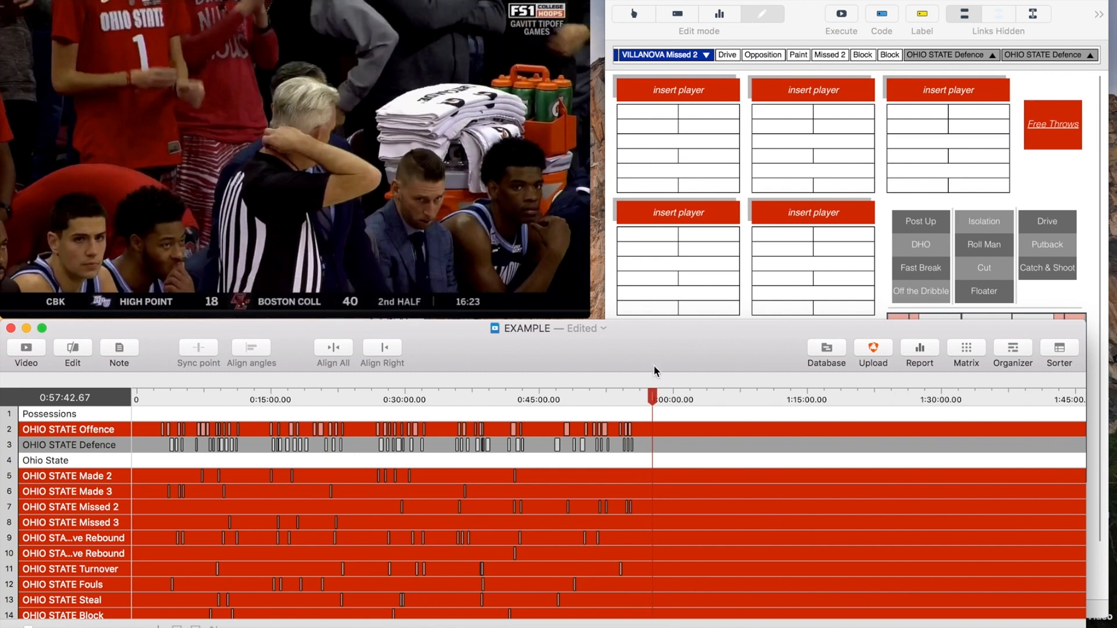
left_click(811, 26)
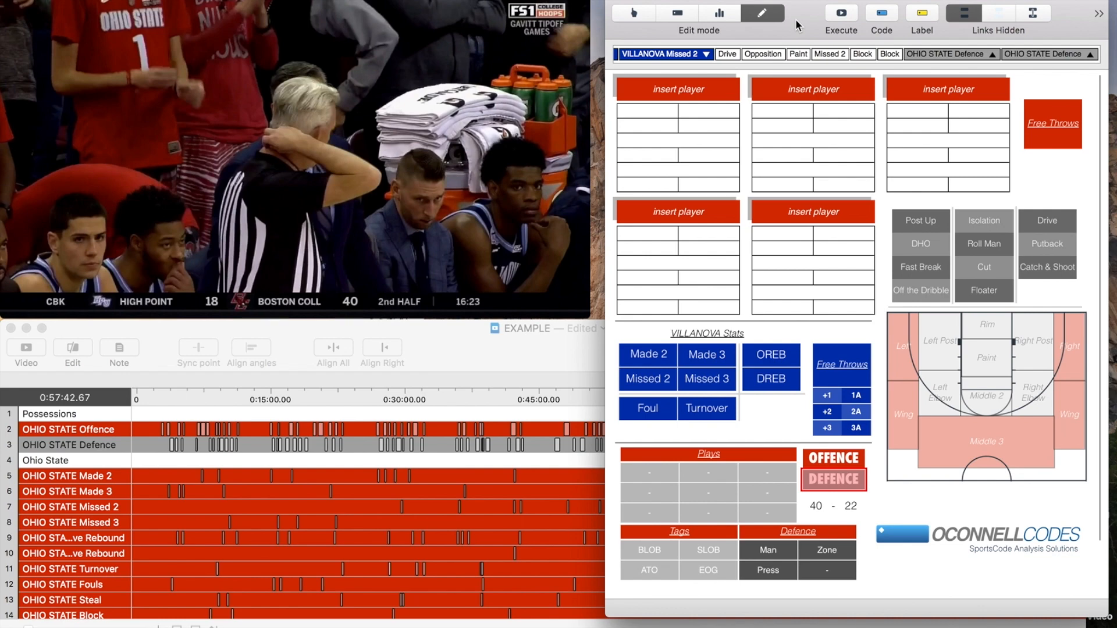
left_click(559, 363)
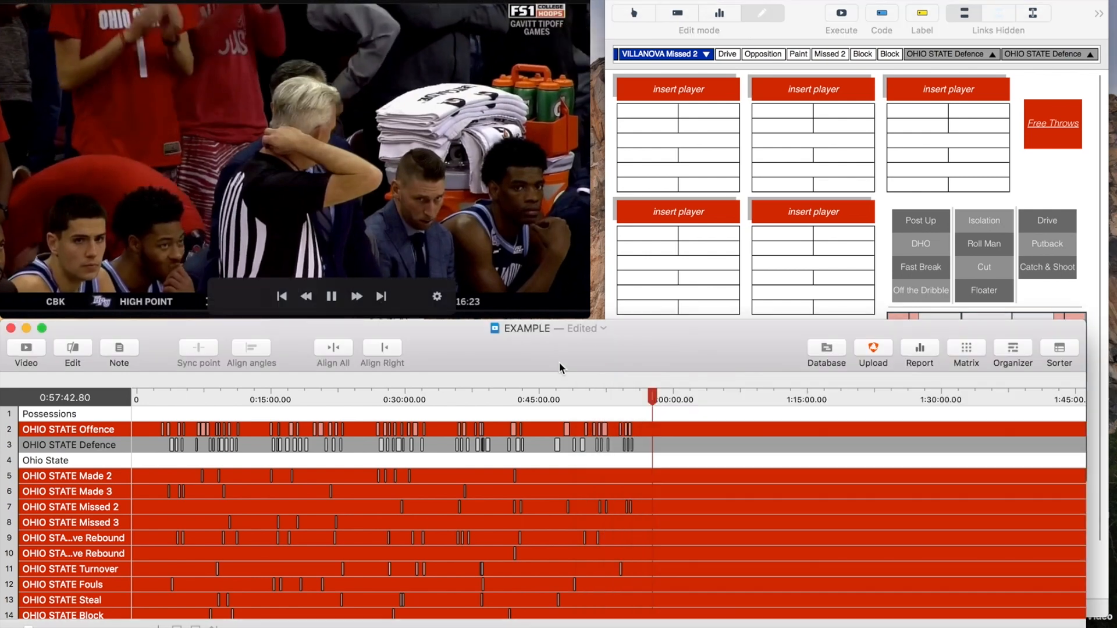
key("XF86AudioMute")
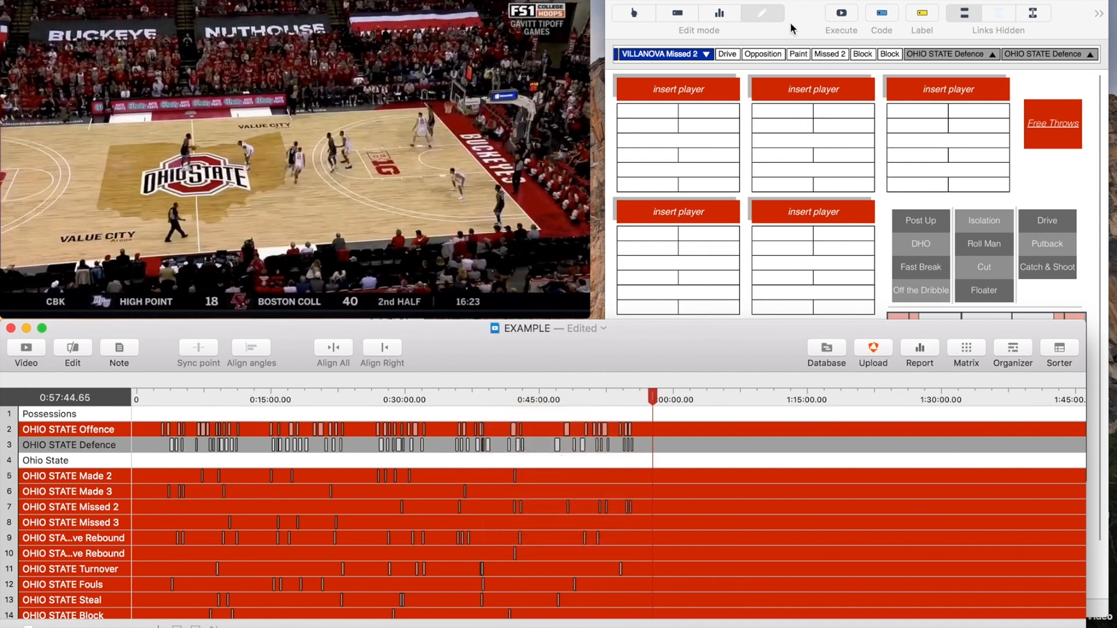
In code mode, set the Substitutions for Players 1 to 5 to #1, #4, #13, #25 and #34.
left_click(790, 26)
scroll(827, 90, "right", 12)
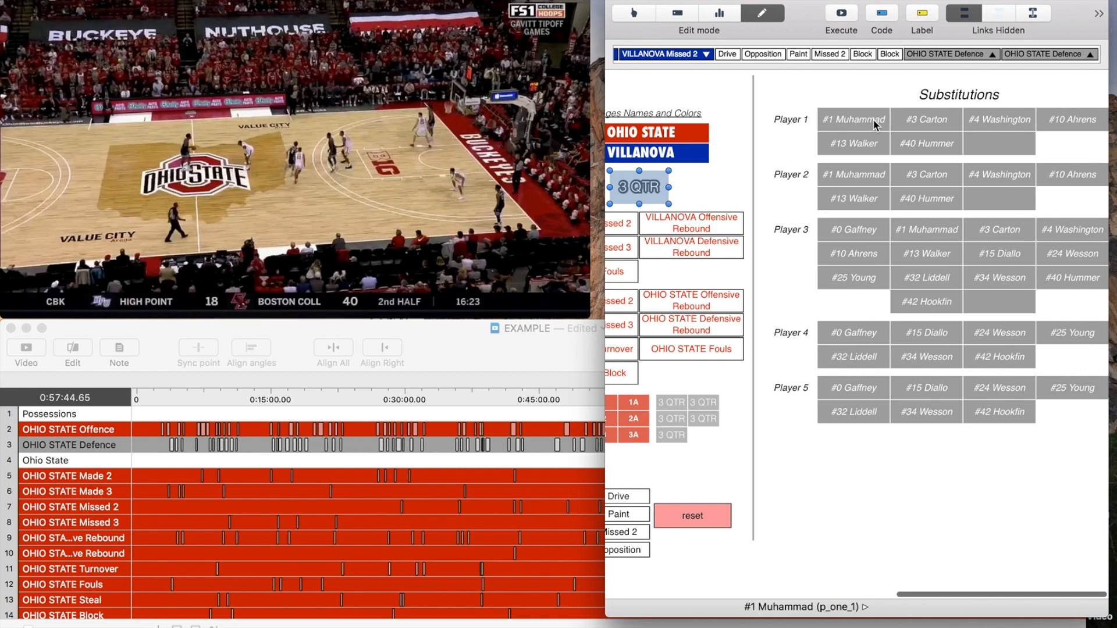
left_click(872, 122)
left_click(647, 16)
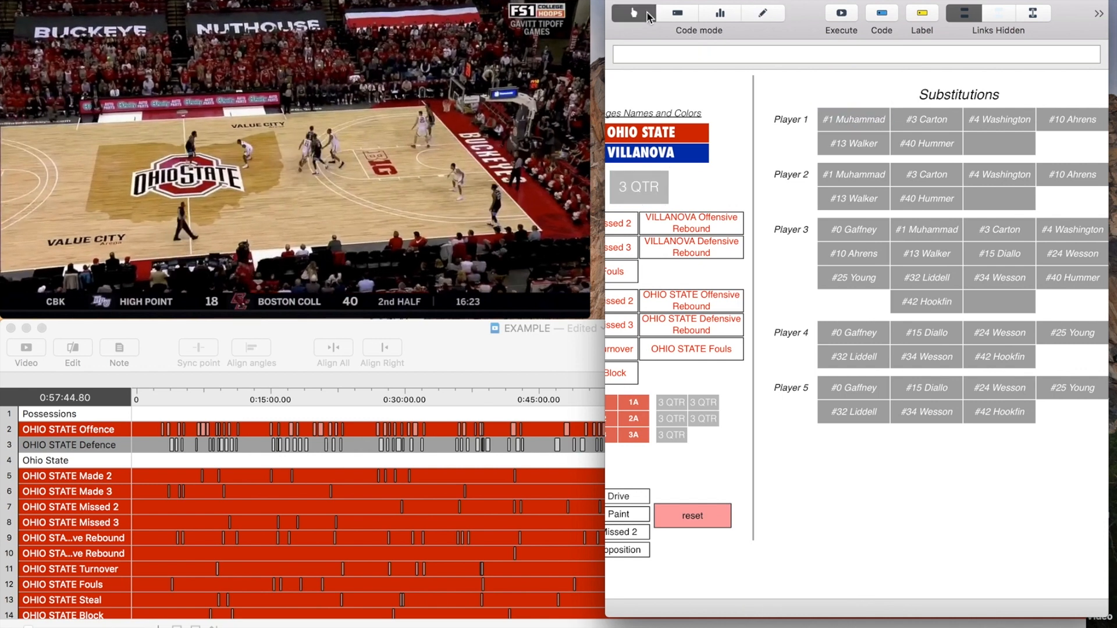
left_click(837, 123)
left_click(991, 175)
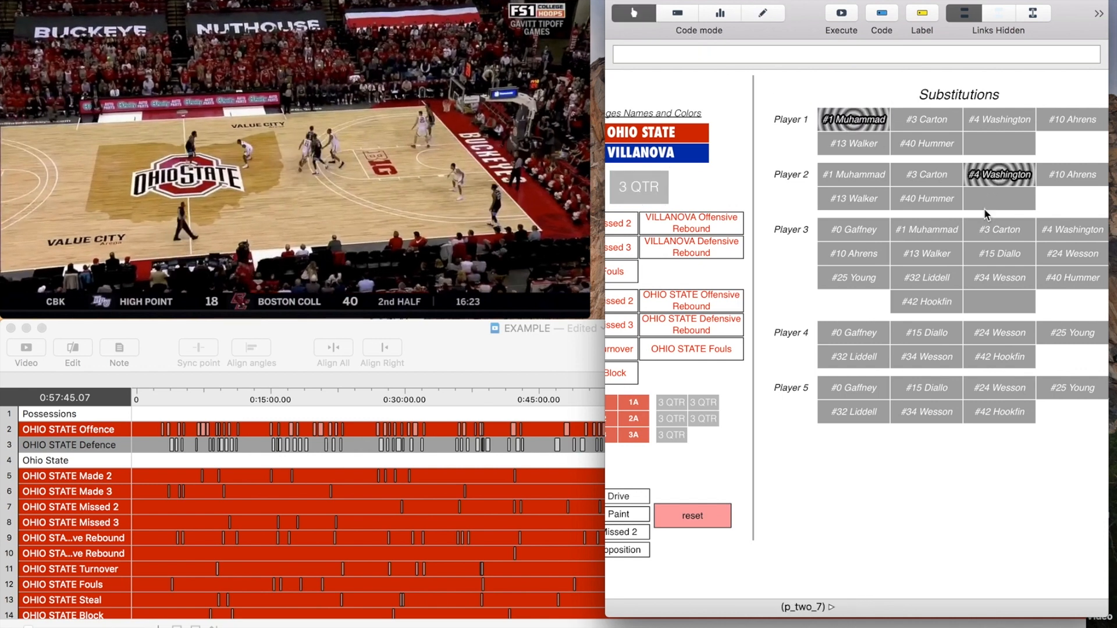
left_click(930, 253)
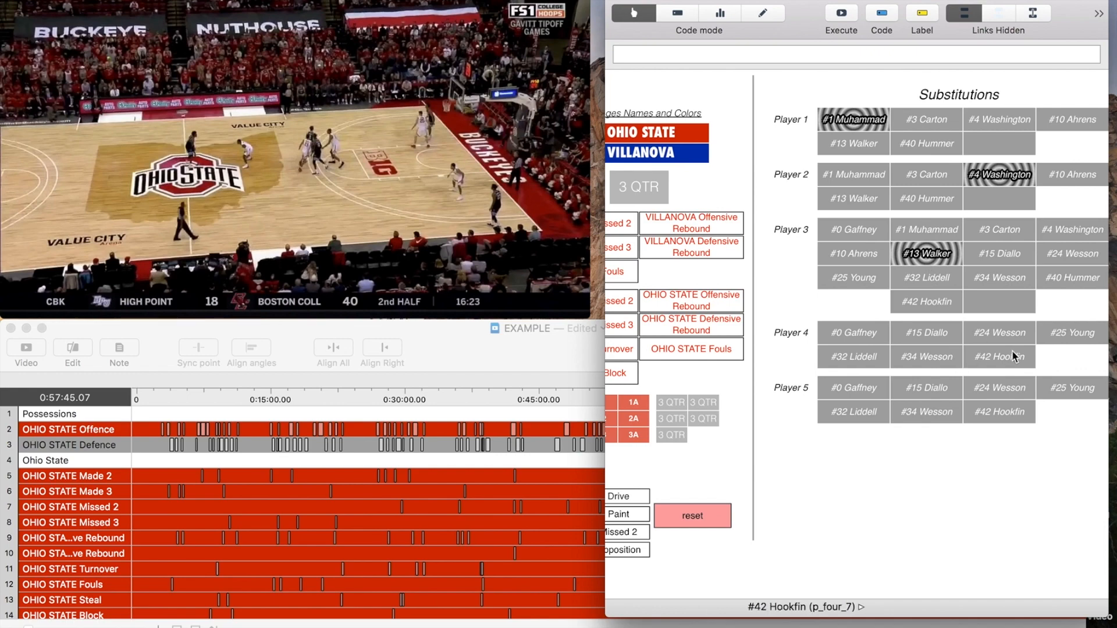
left_click(1072, 333)
left_click(929, 413)
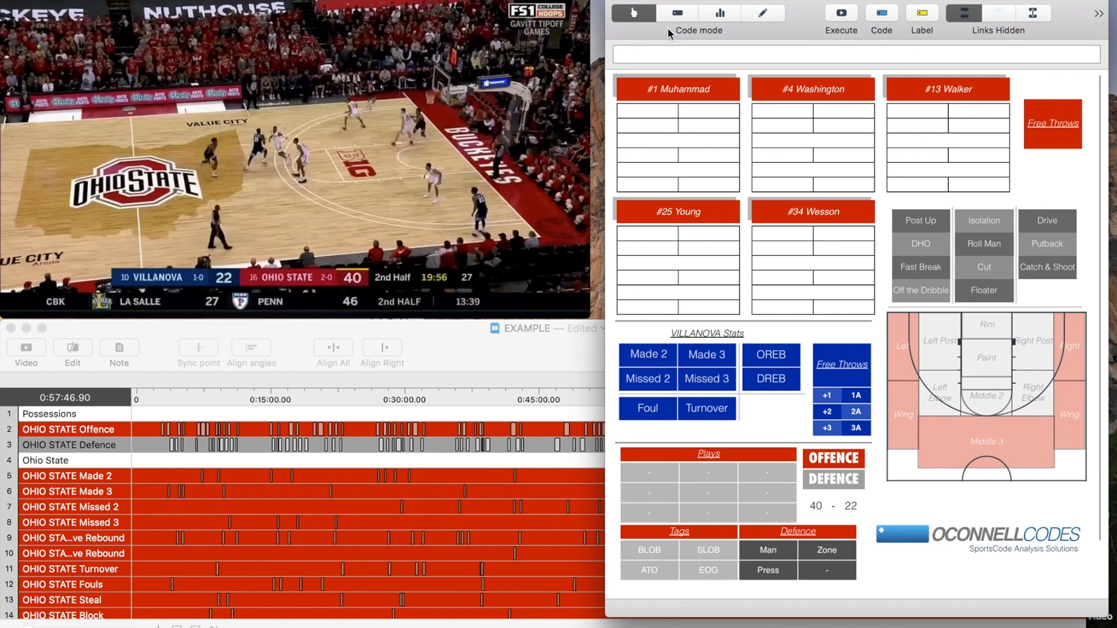
Rewind the video slightly, start an OHIO STATE Defence possession and label it Man while the video plays on.
key("Left")
key("Left")
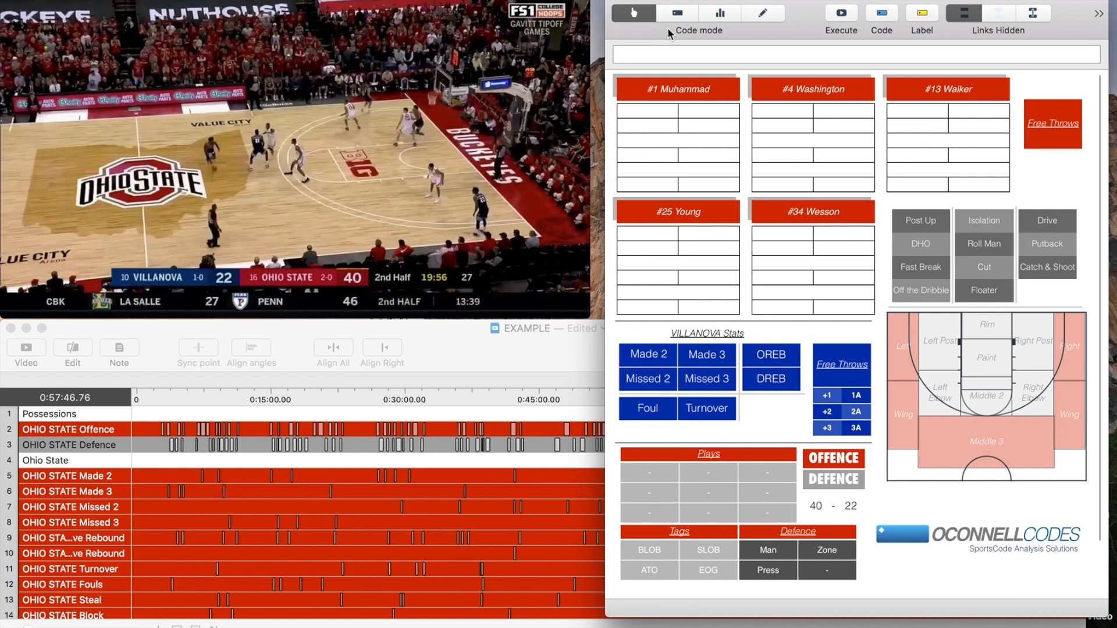
key("d")
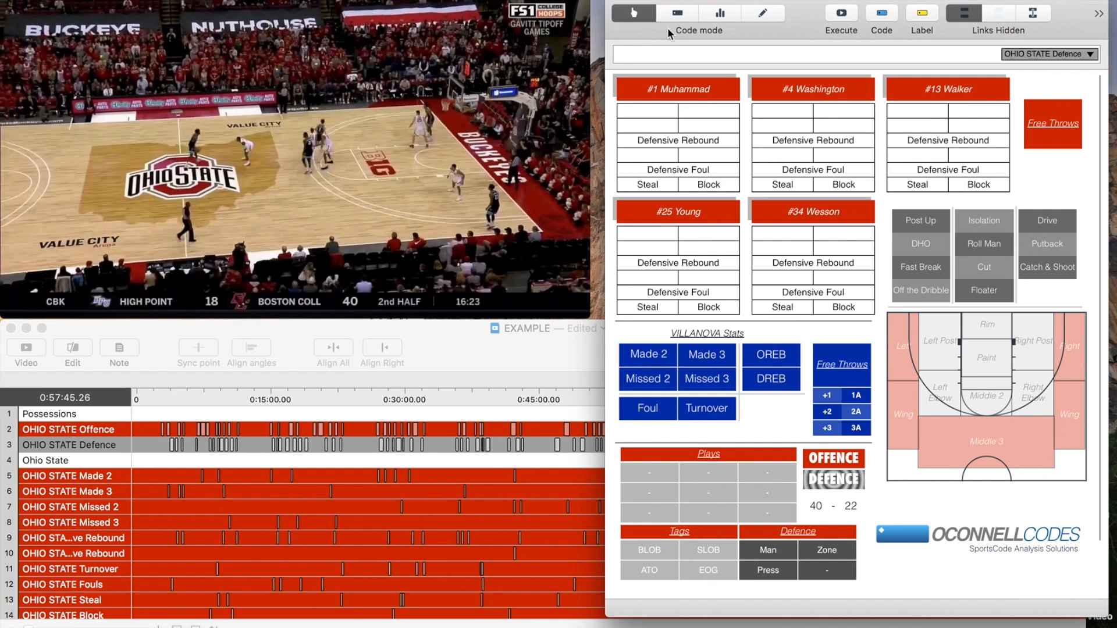
key("space")
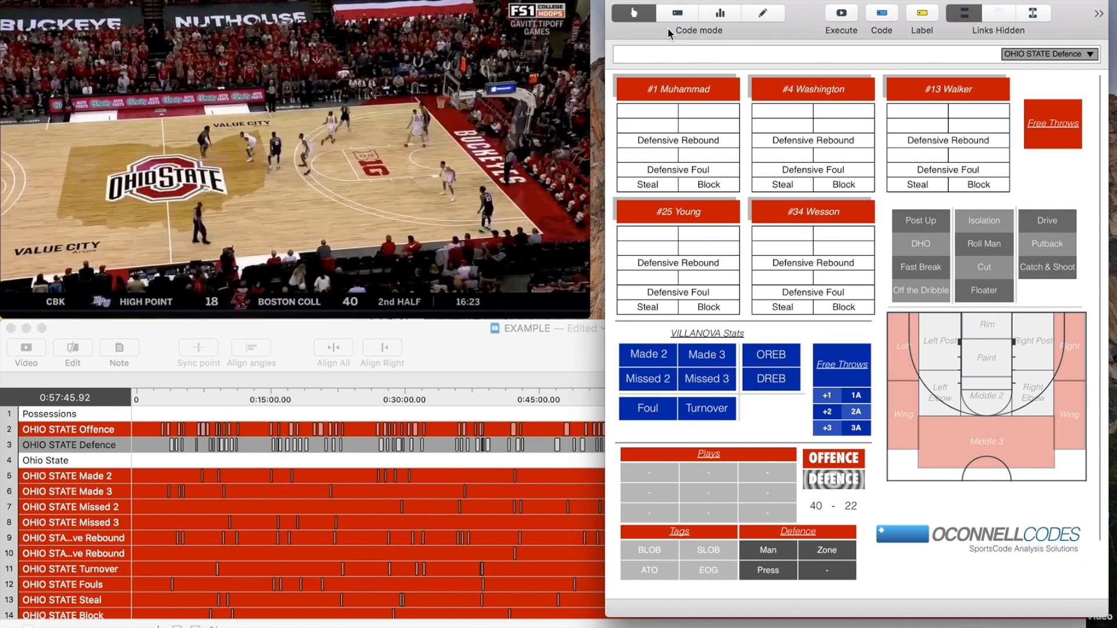
key("m")
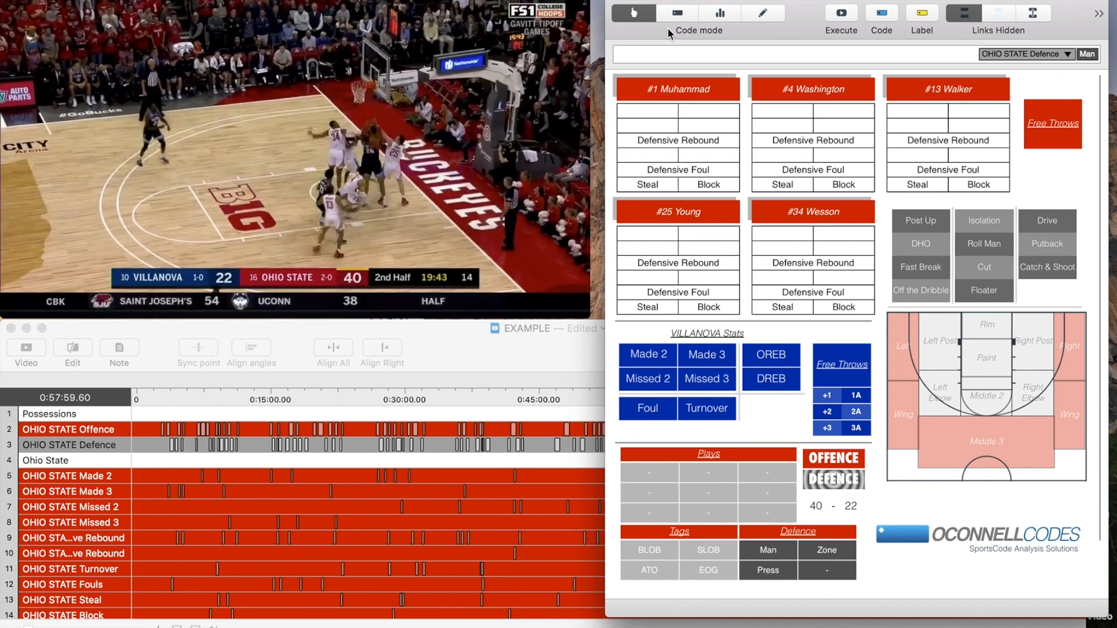
Log a VILLANOVA Missed 2 from a Post Up at the Rim, and credit #4 with the Defensive Rebound.
left_click(654, 375)
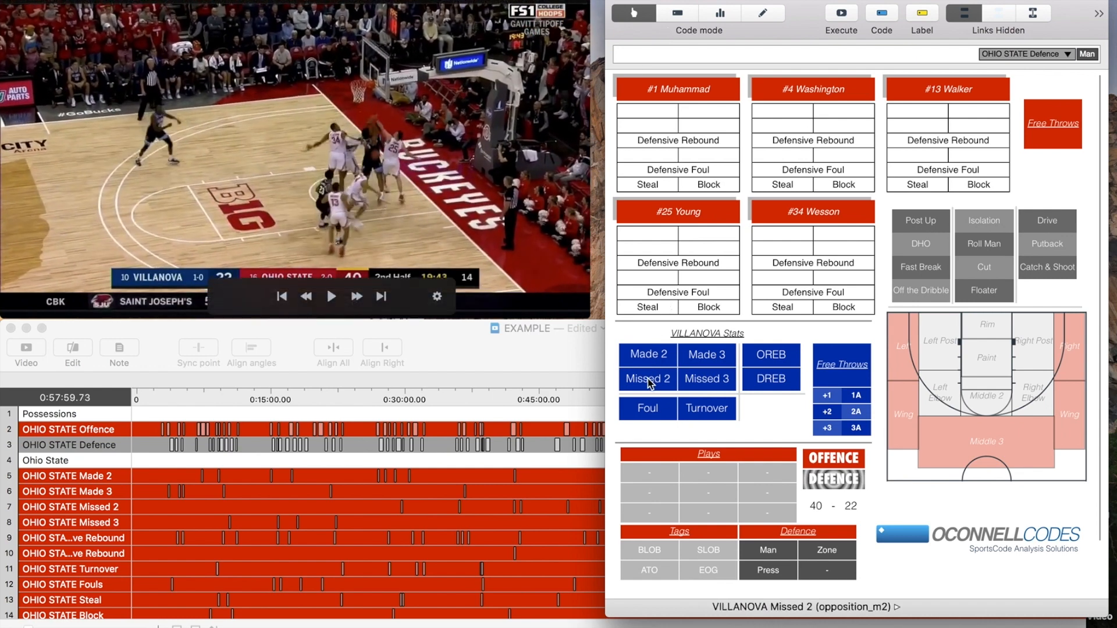
left_click(924, 221)
left_click(984, 329)
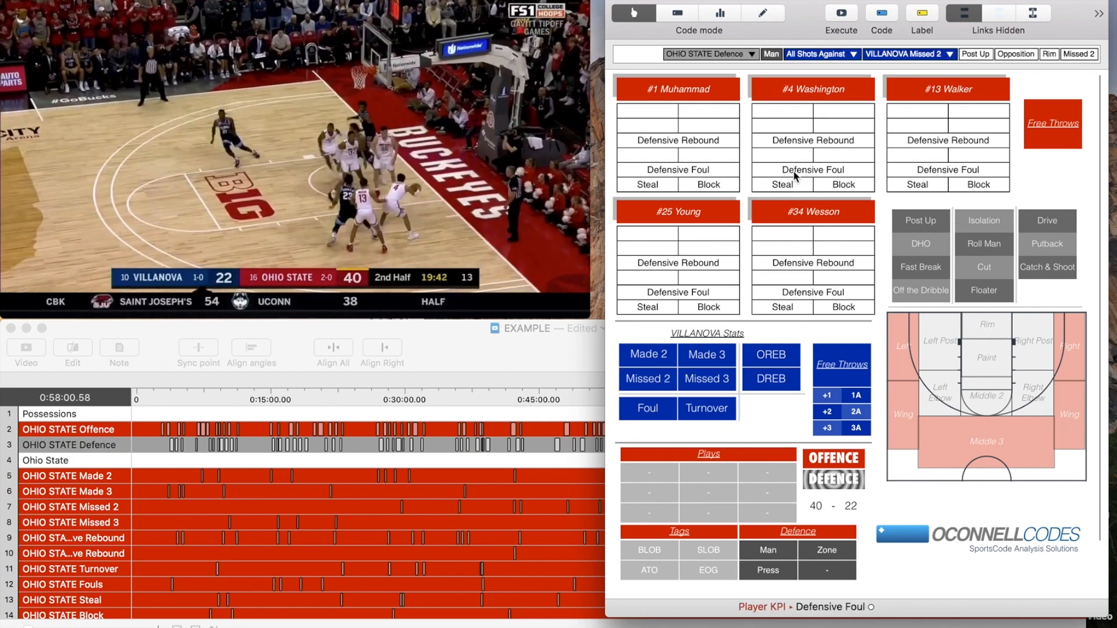
left_click(813, 145)
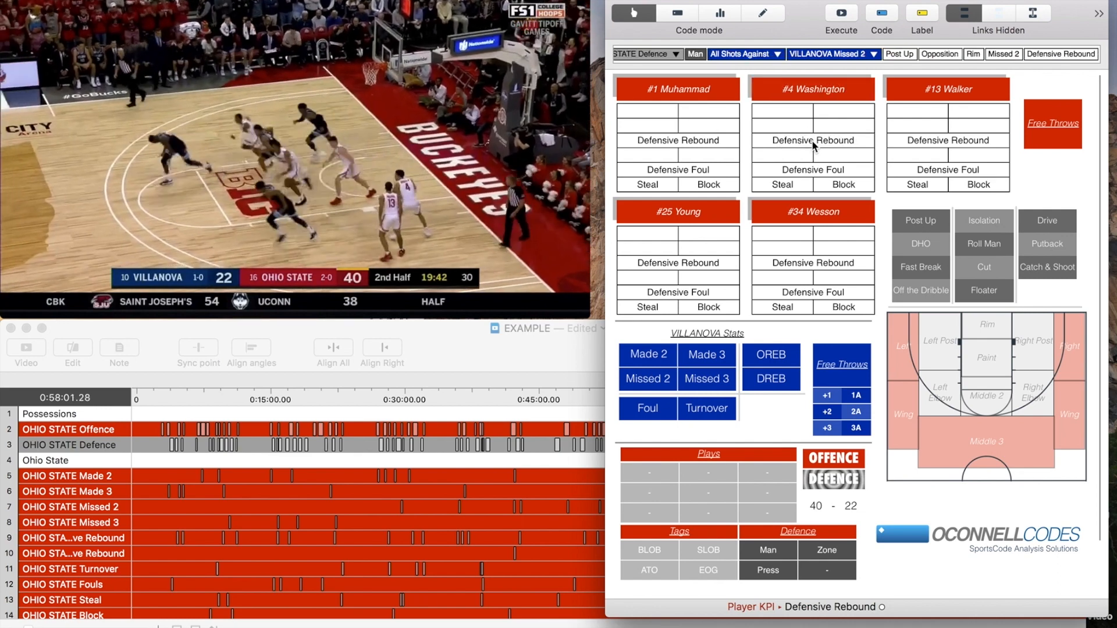
Code an OHIO STATE Offence possession against Man with #34's Assist and #25's Made 2 from a Cut at the Rim, and end the possession.
key("o")
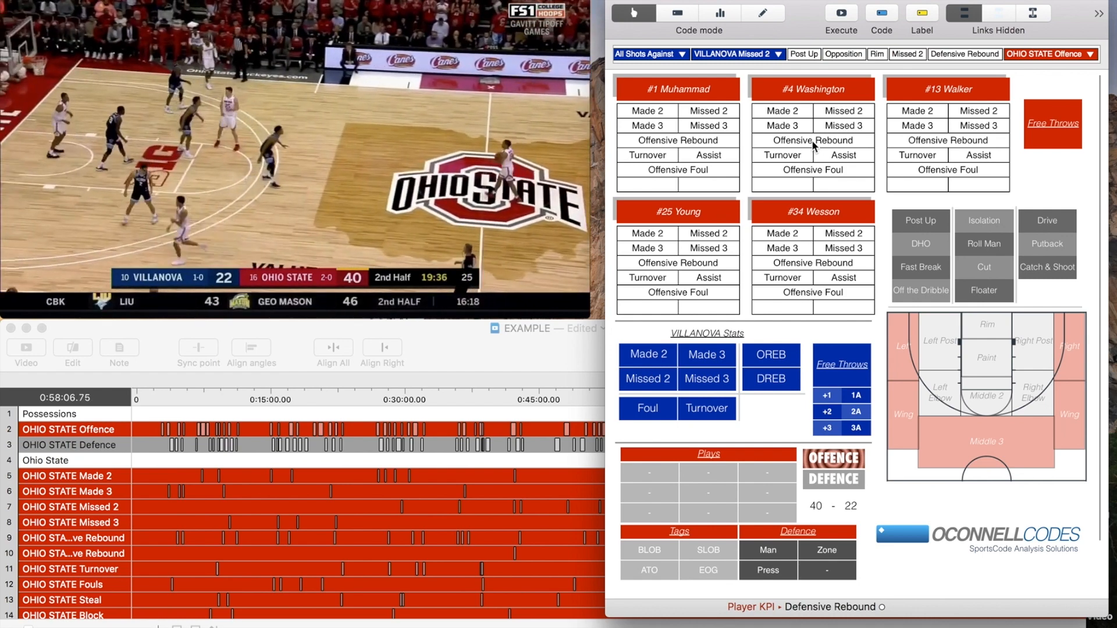
key("m")
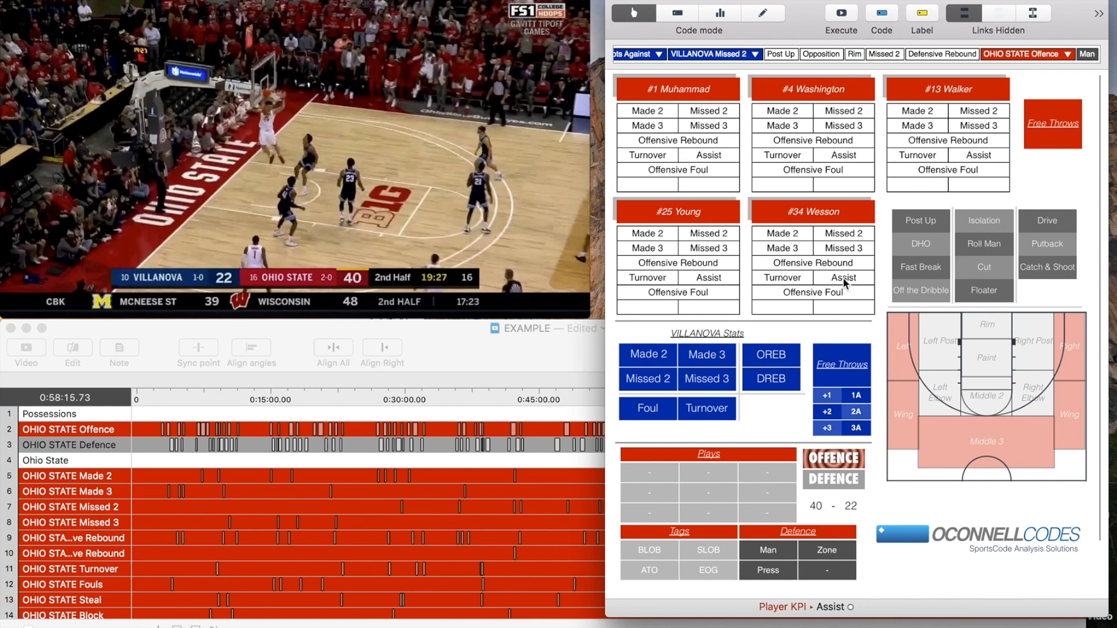
left_click(843, 278)
left_click(661, 232)
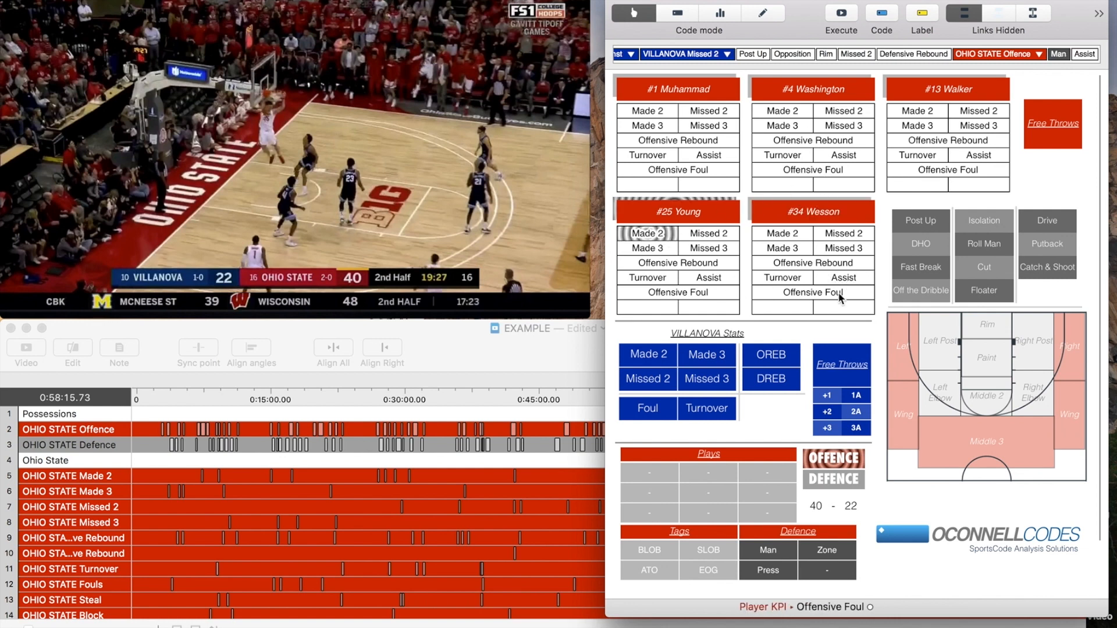
left_click(979, 268)
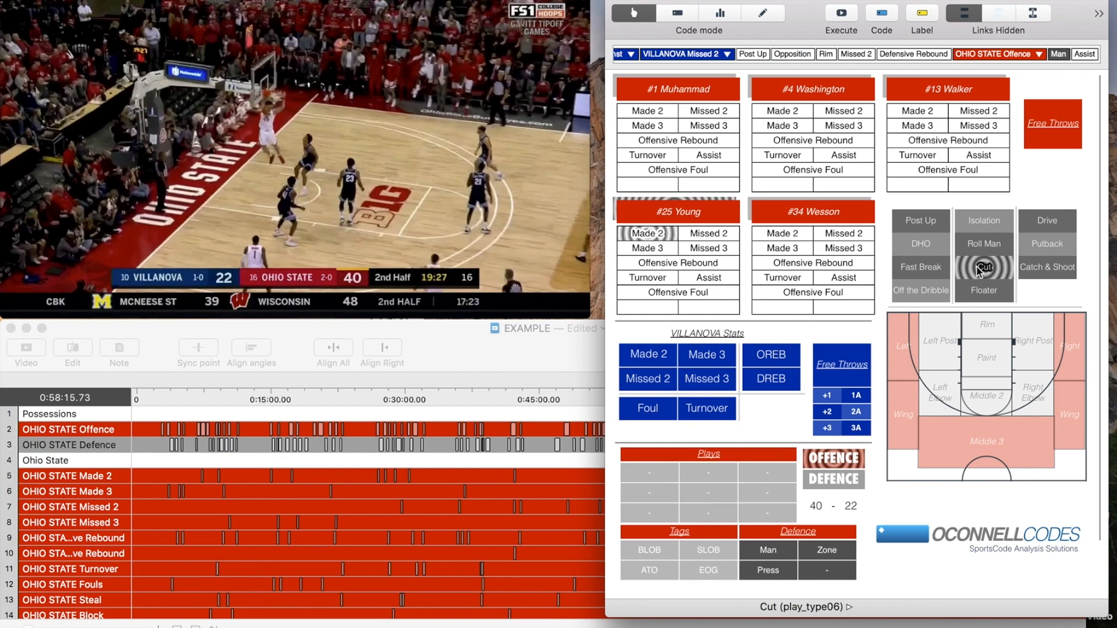
left_click(973, 326)
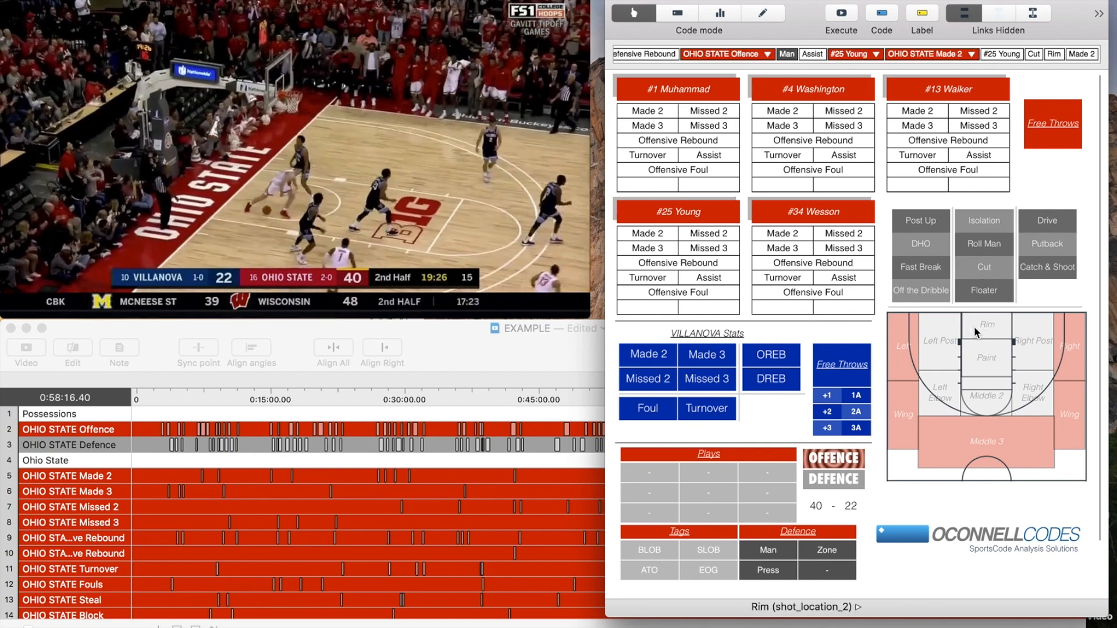
key("o")
key("space")
Open the newest OHIO STATE Offence, OHIO STATE Made 2 and #25 instances from the timeline in the Sorter, and hide the sidebar.
left_click(599, 368)
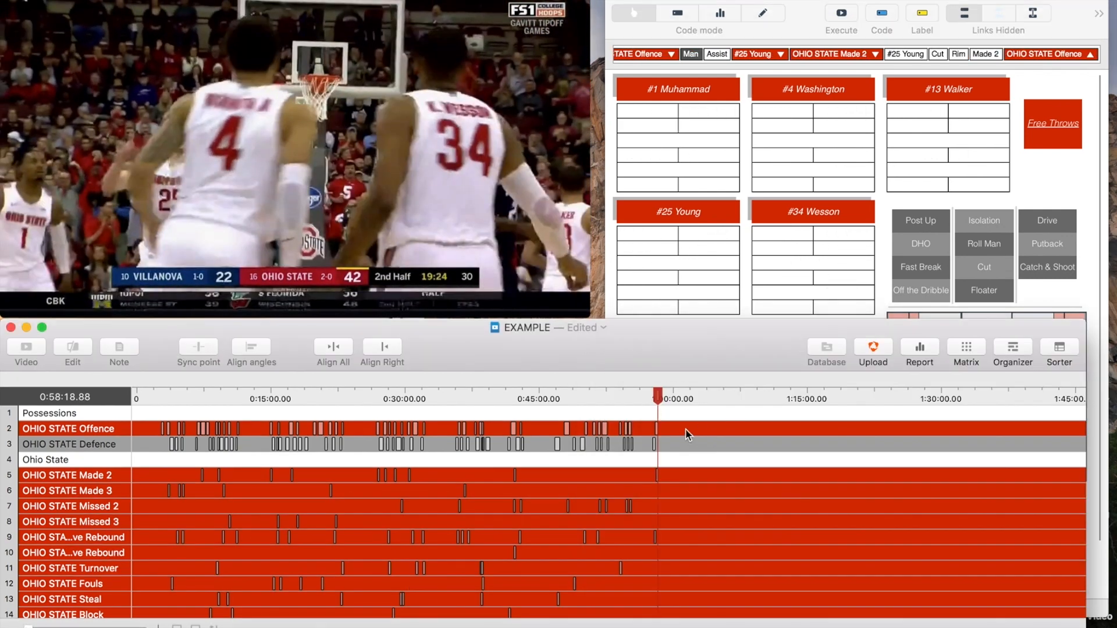
left_click(655, 428)
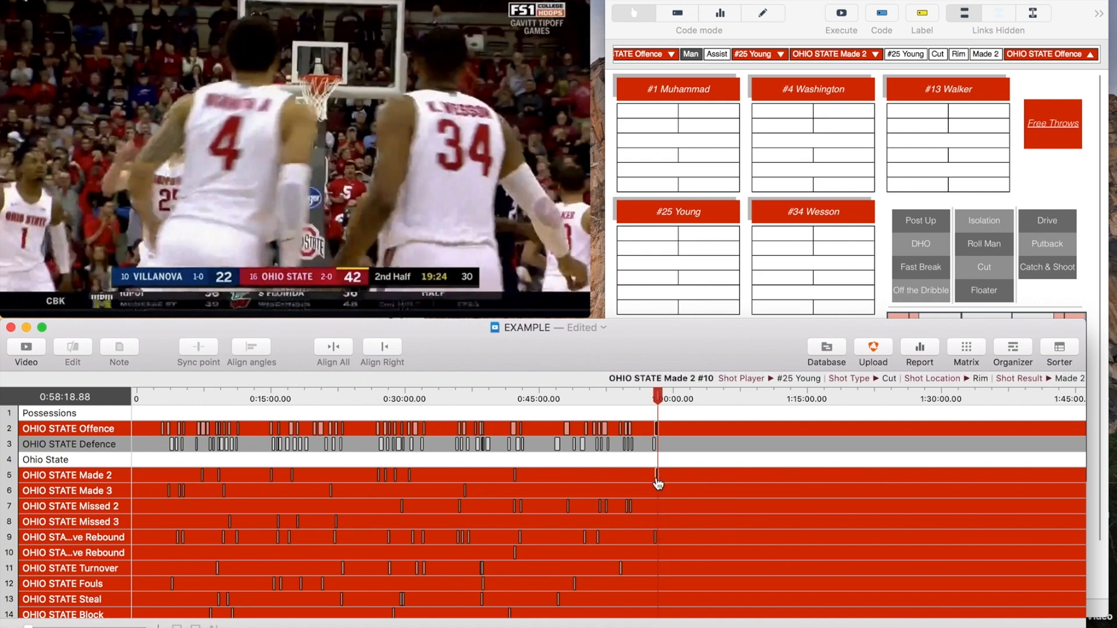
scroll(663, 512, "down", 5)
scroll(663, 517, "down", 2)
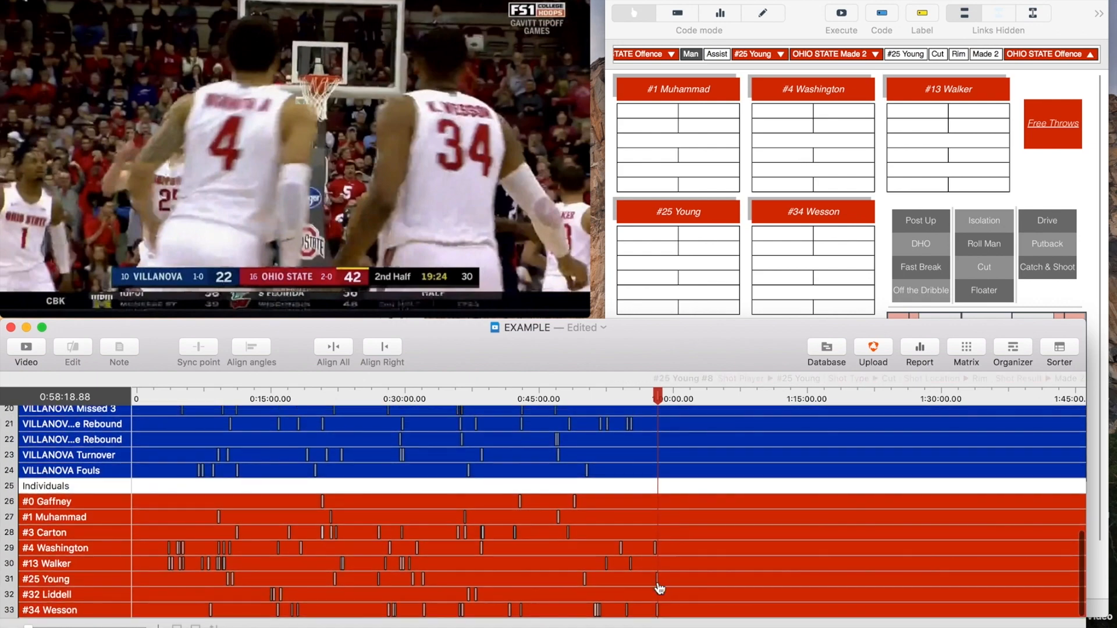
left_click(1059, 349)
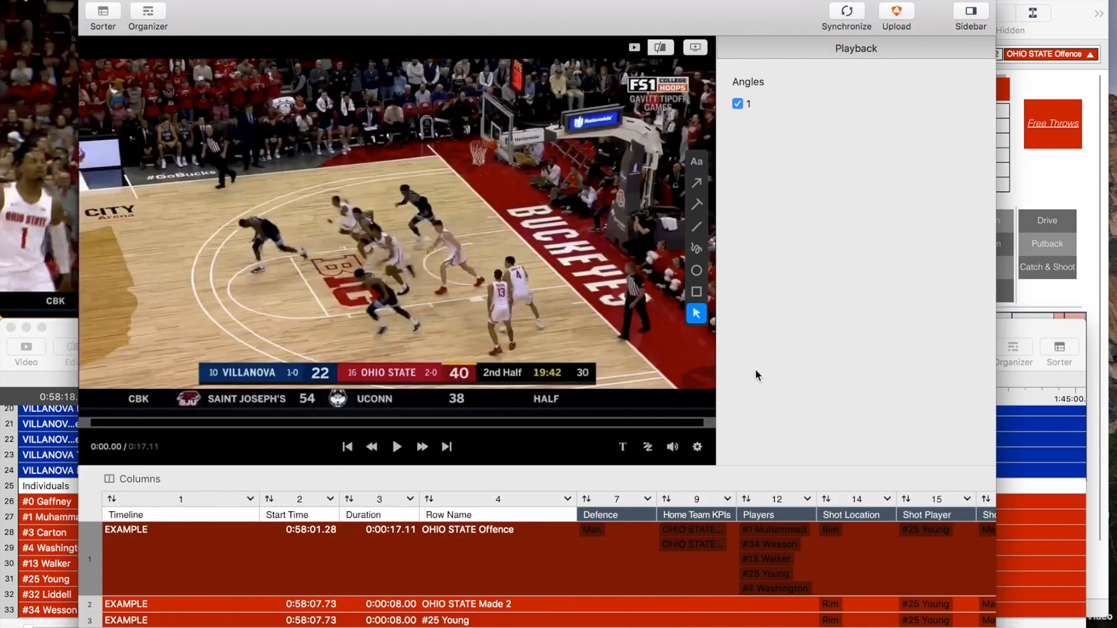
left_click(971, 31)
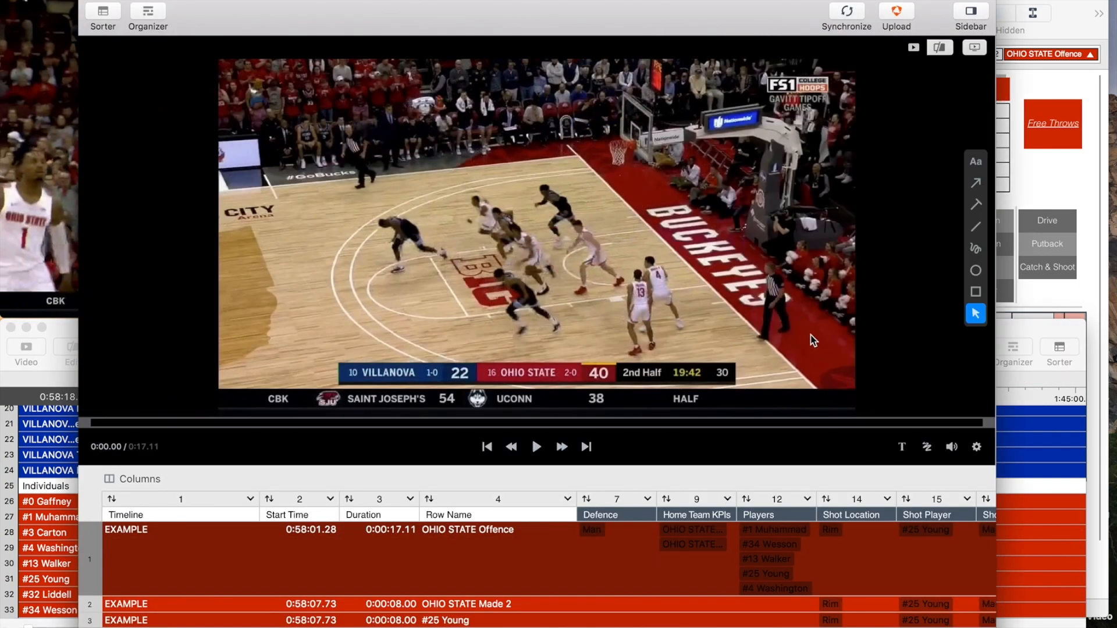
Examine the Sorter's label columns for defence, players, shot location, shot player, shot result, shot type and time.
scroll(802, 561, "down", 1)
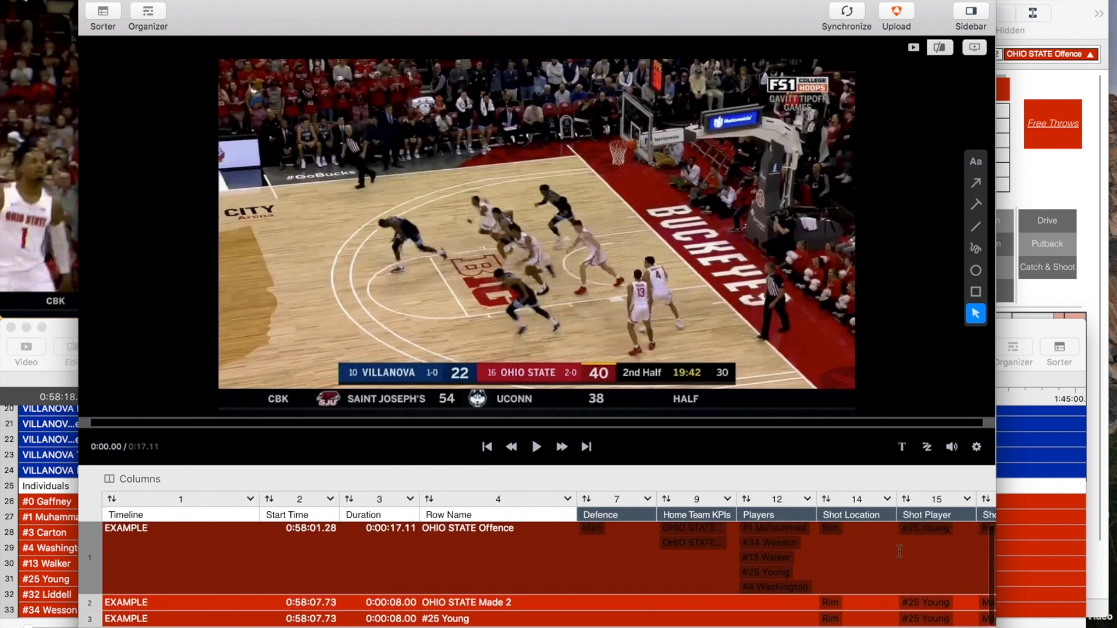
scroll(928, 534, "right", 5)
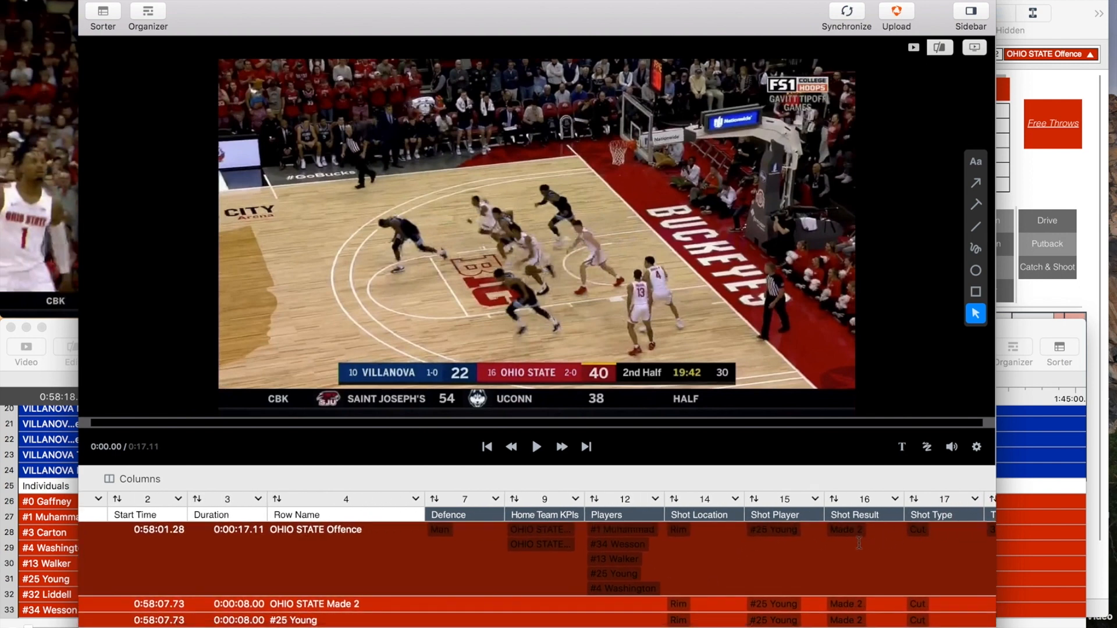
scroll(860, 543, "right", 3)
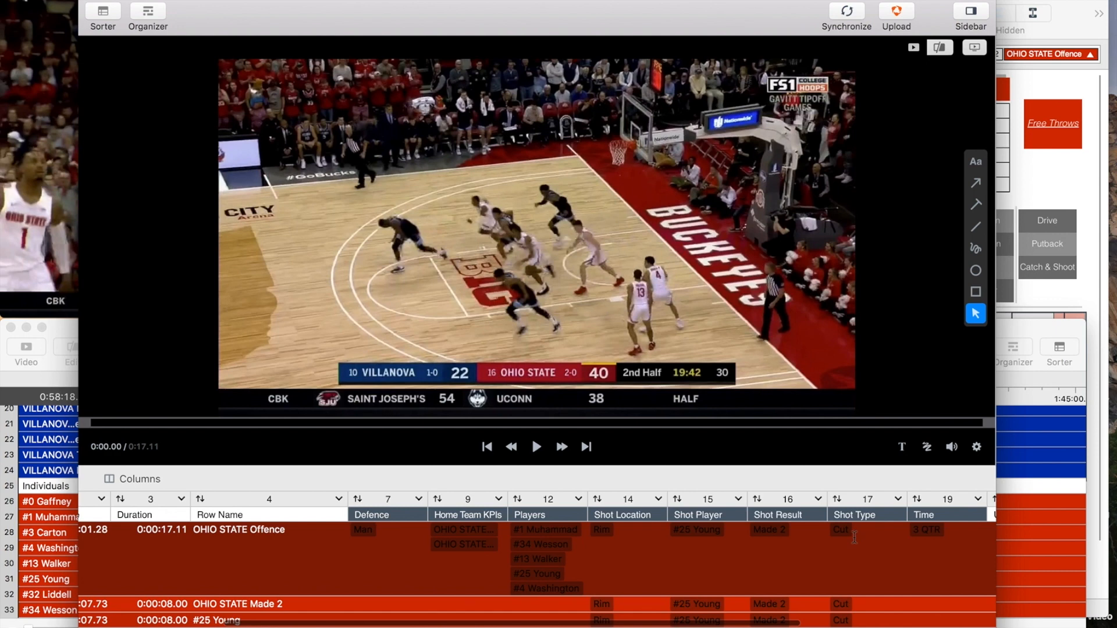
scroll(756, 541, "left", 8)
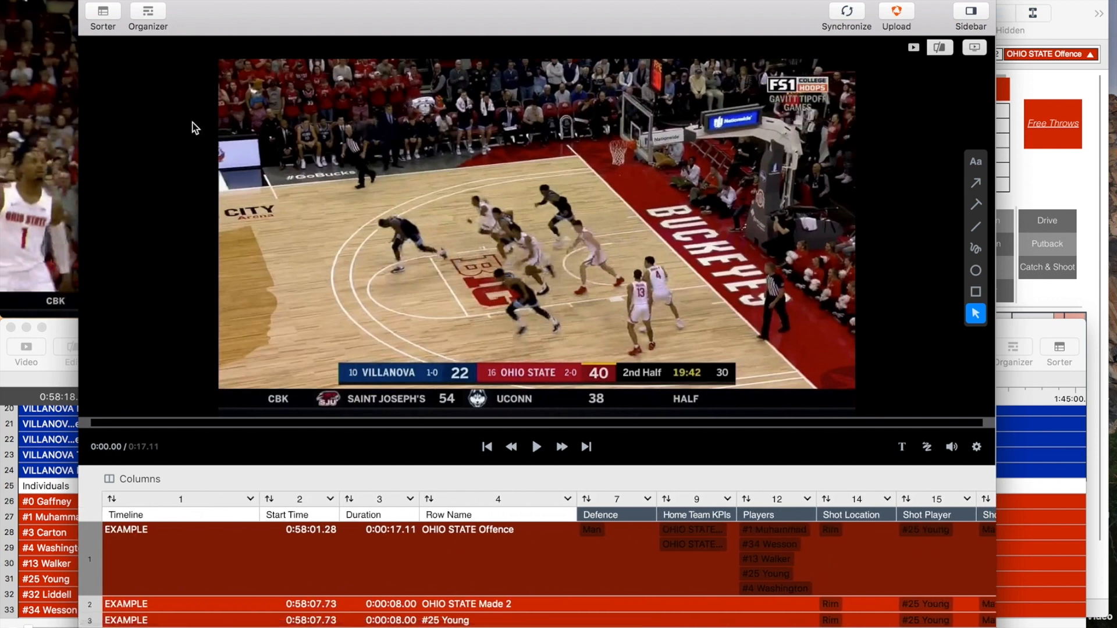
Close the untitled Sorter window without saving it, and move the EXAMPLE timeline's playhead to about 1:18:11.
key("super+w")
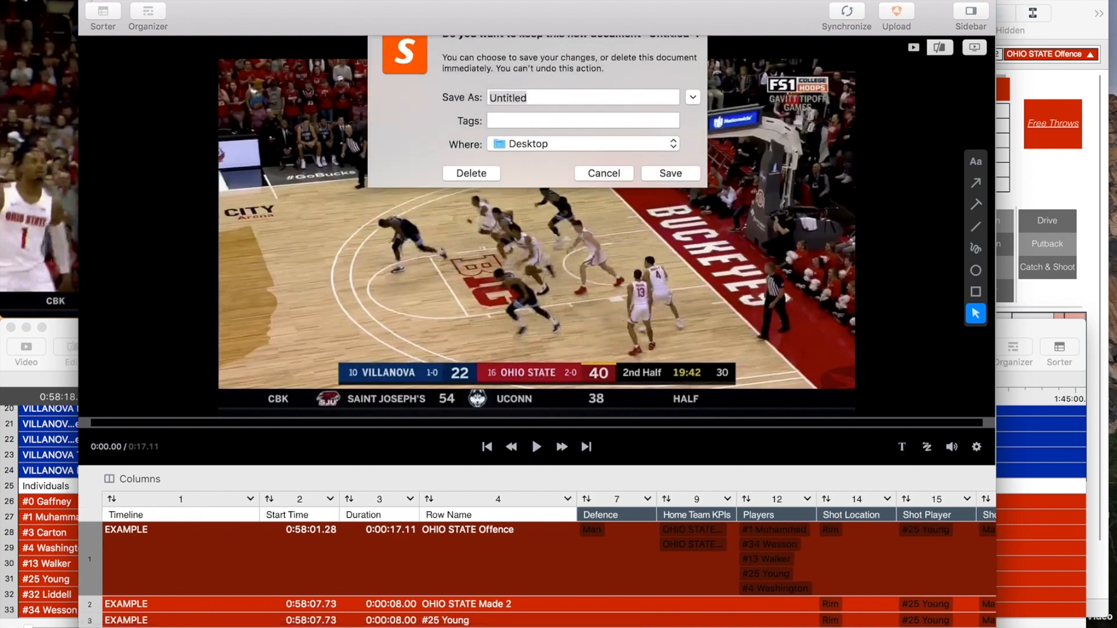
left_click(448, 190)
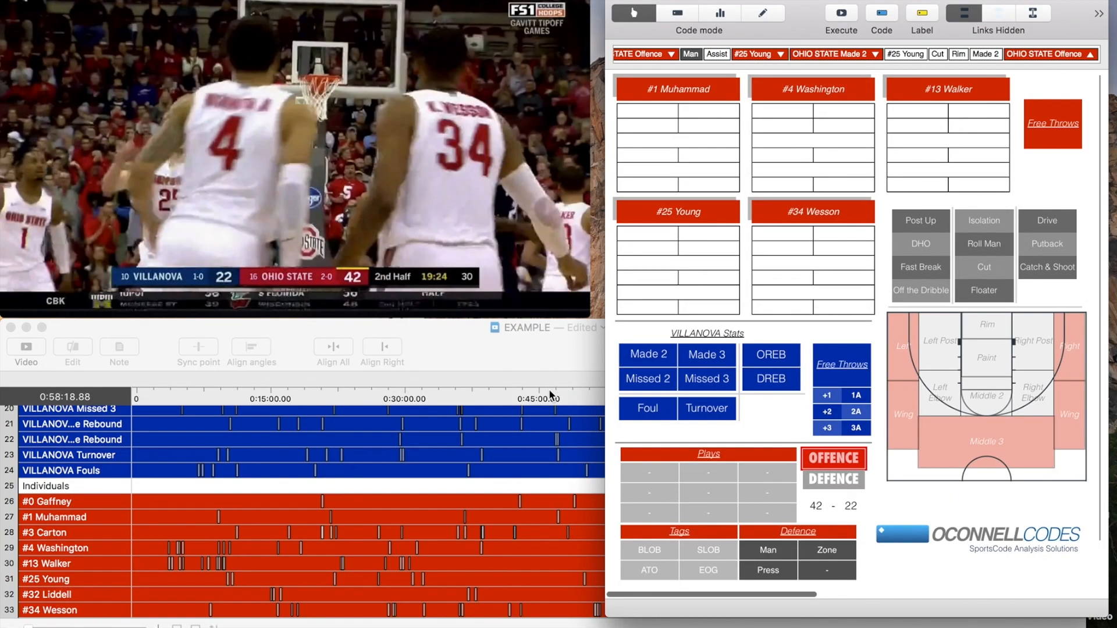
left_click(529, 366)
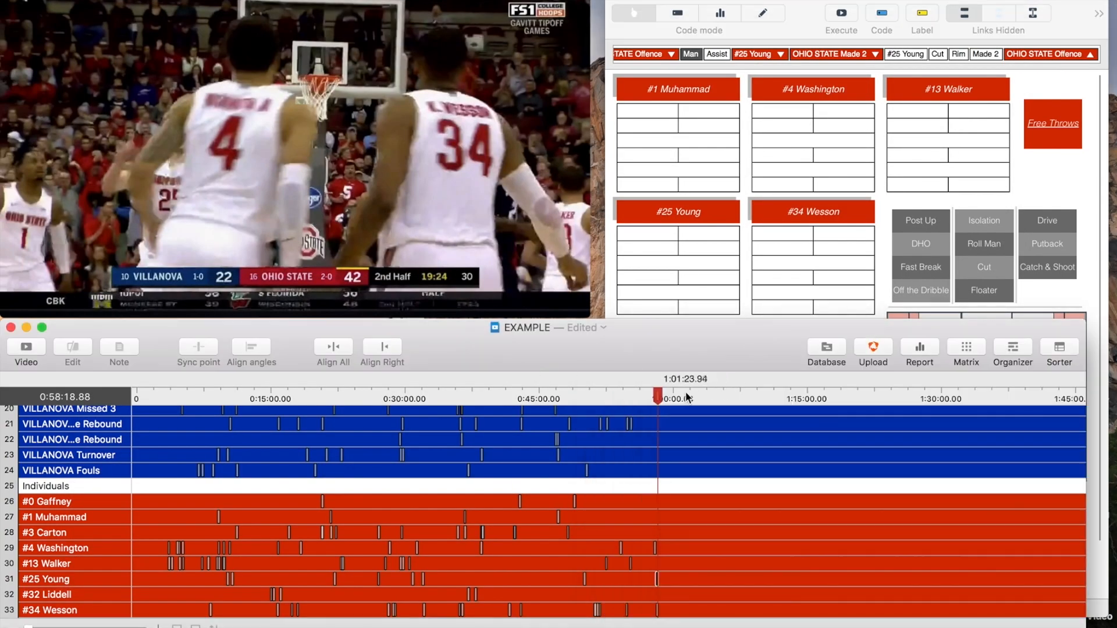
left_click_drag(675, 397, 836, 398)
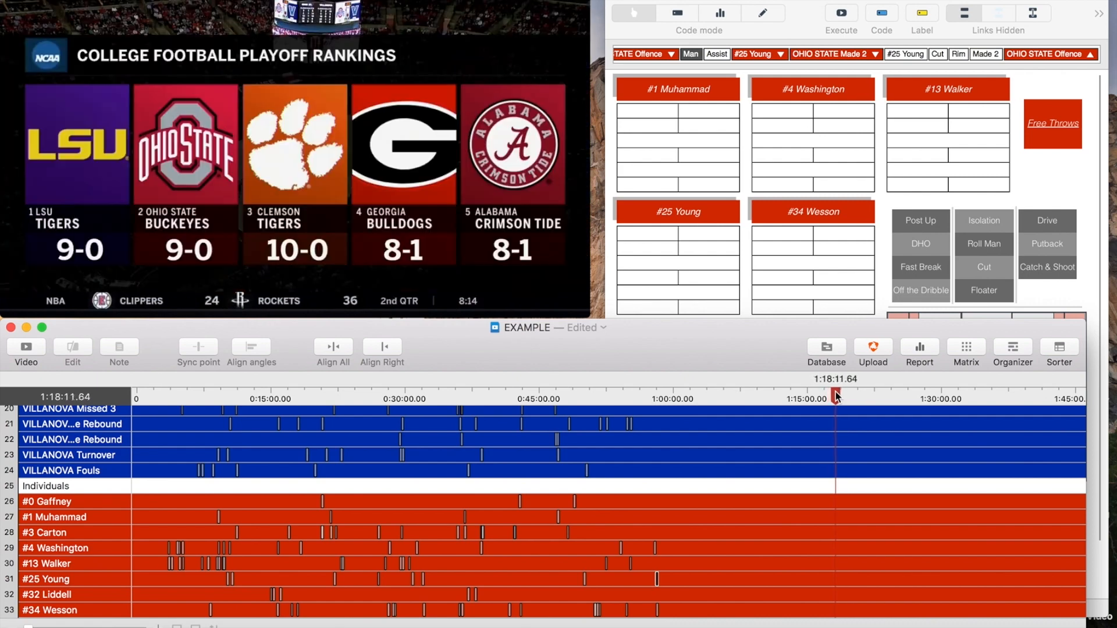
Substitute #3 in as Player 1 and #32 in as Player 5 in the code window's substitutions area.
left_click(992, 20)
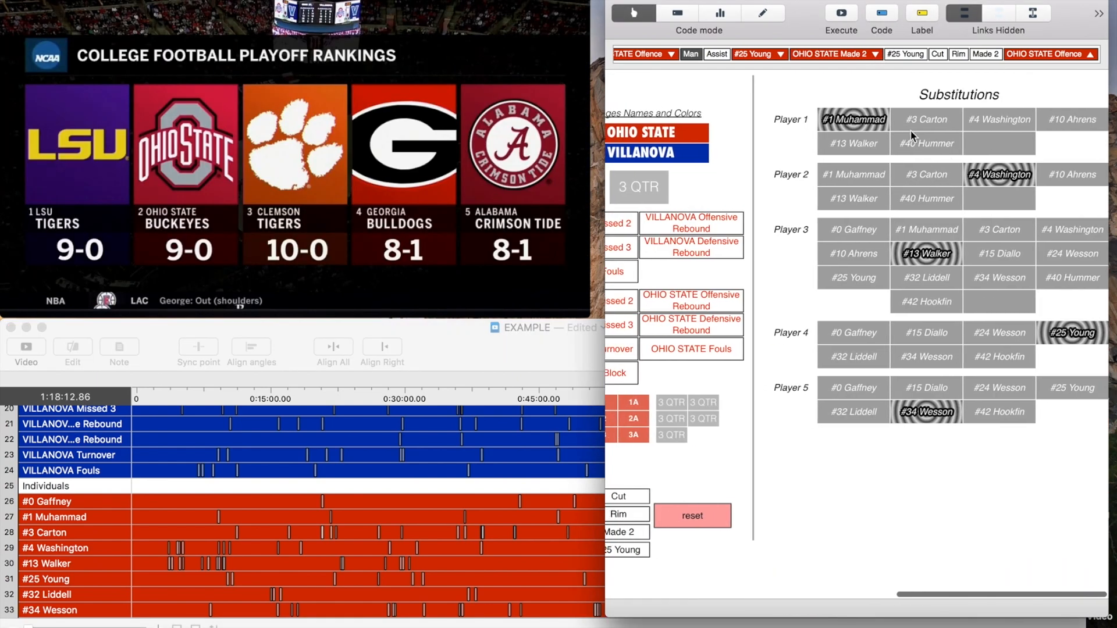
left_click(925, 122)
left_click(863, 413)
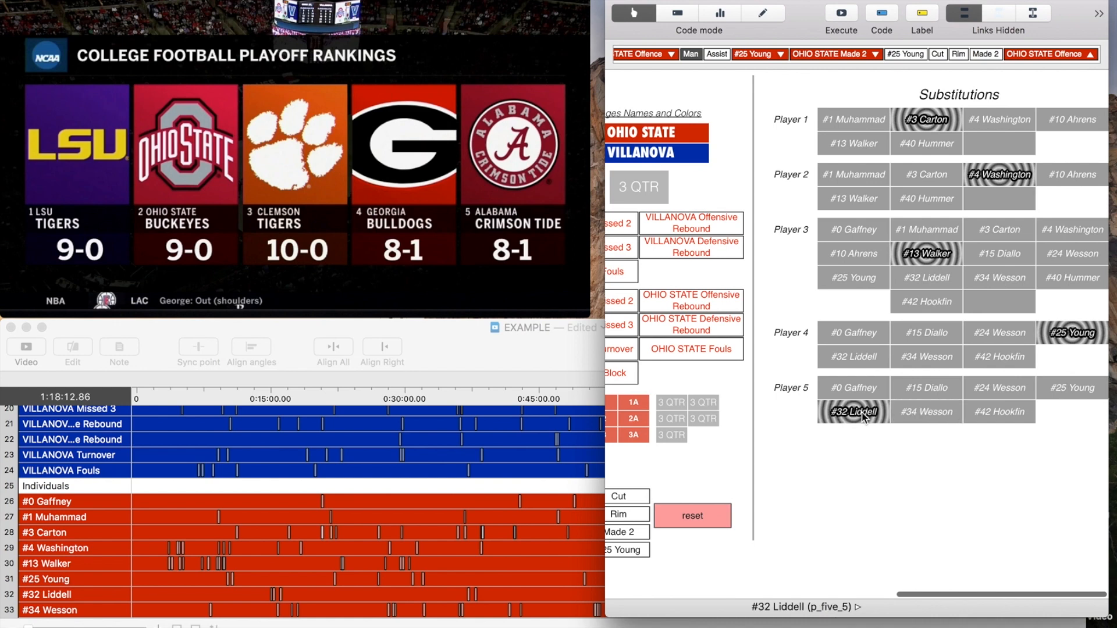
Play the video and code an OHIO STATE Offence free-throw possession, crediting #3 with +2 and 2A.
left_click(497, 365)
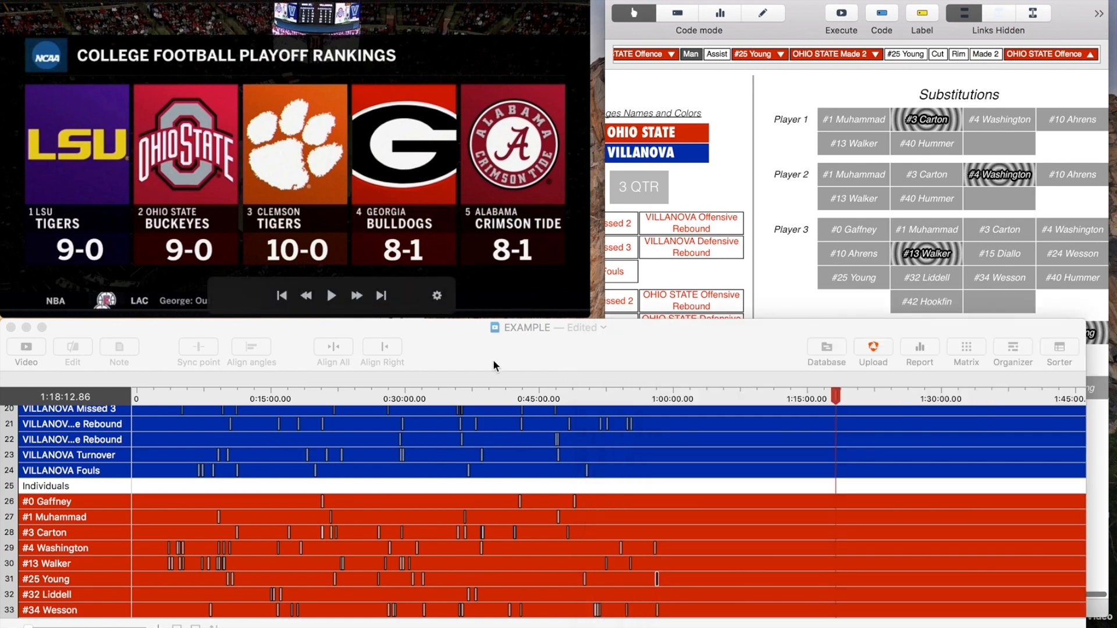
key("space")
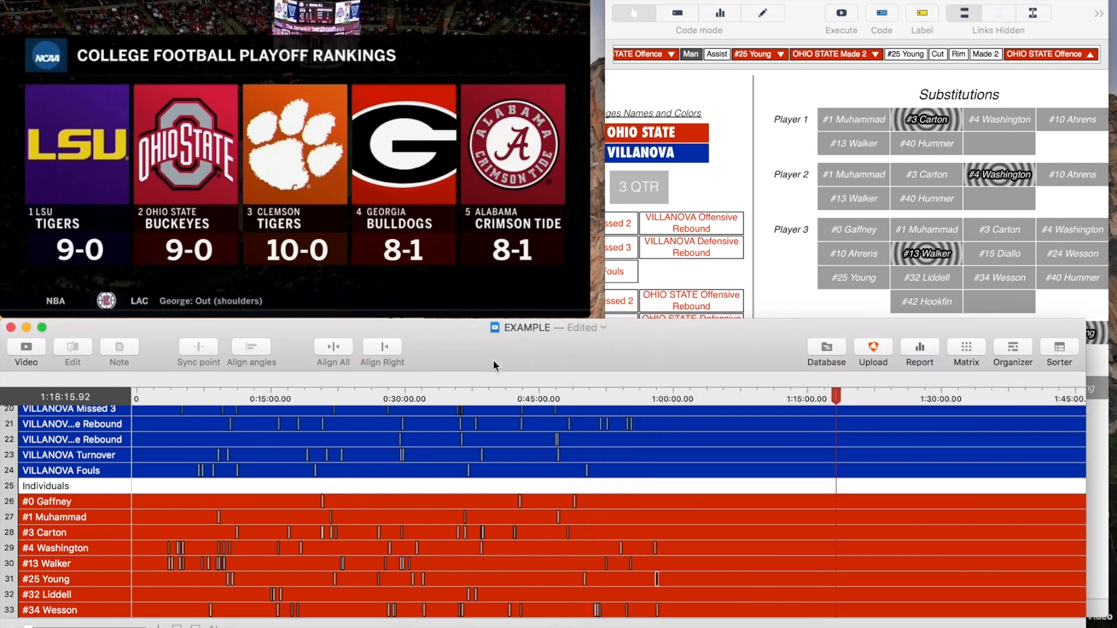
left_click(791, 153)
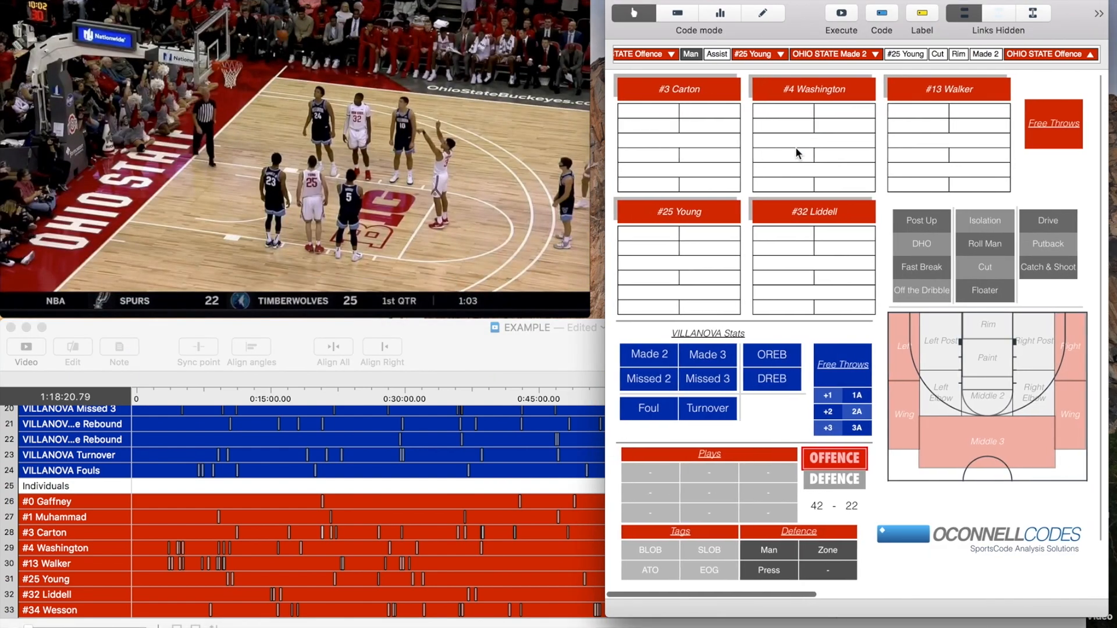
left_click(1053, 125)
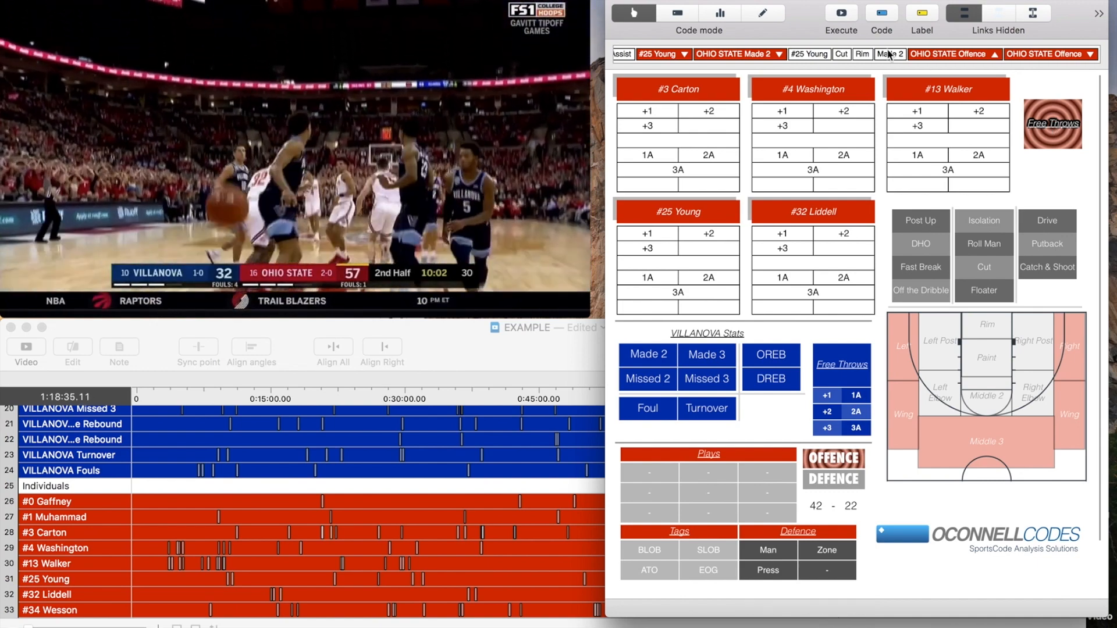
left_click(723, 113)
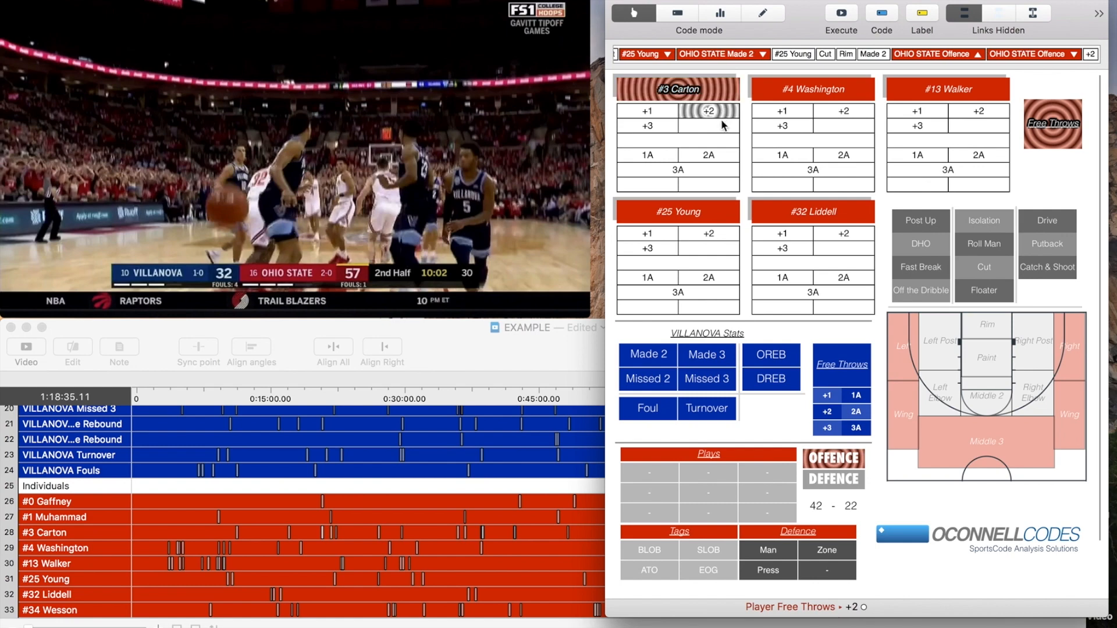
left_click(716, 158)
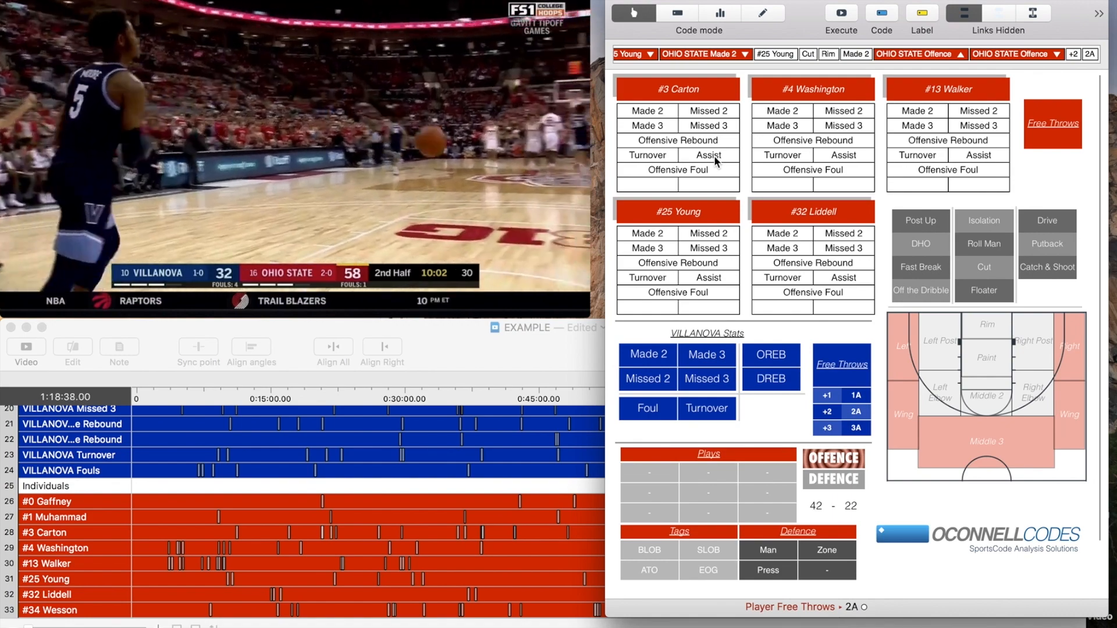
Start an OHIO STATE Defence possession in Man, and log a VILLANOVA Missed 2 from a Drive in the Paint with #32's Block.
key("d")
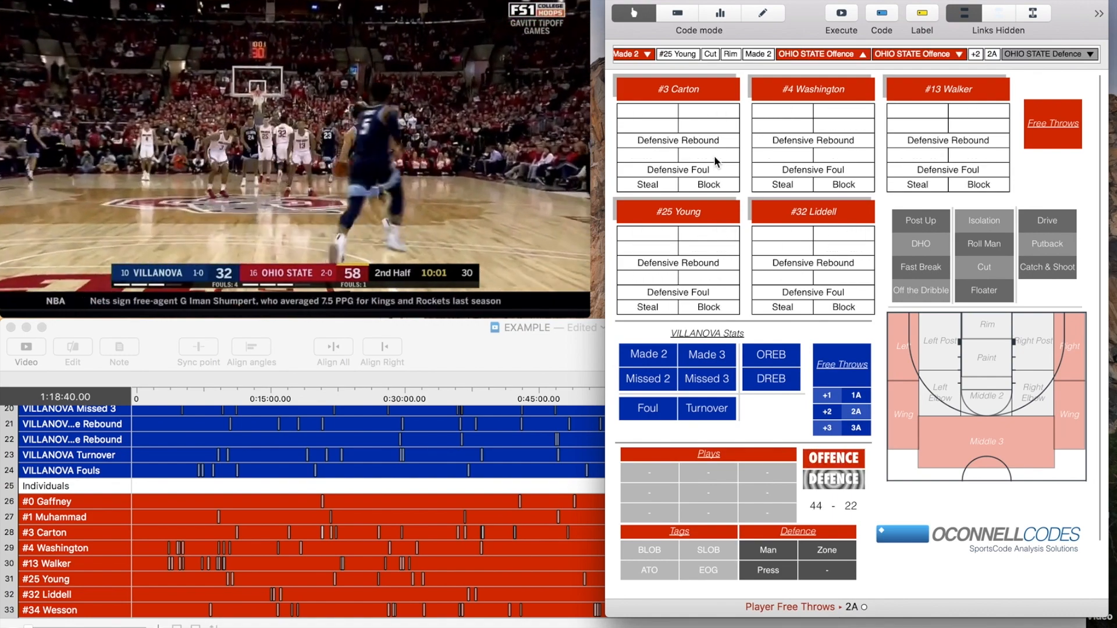
key("m")
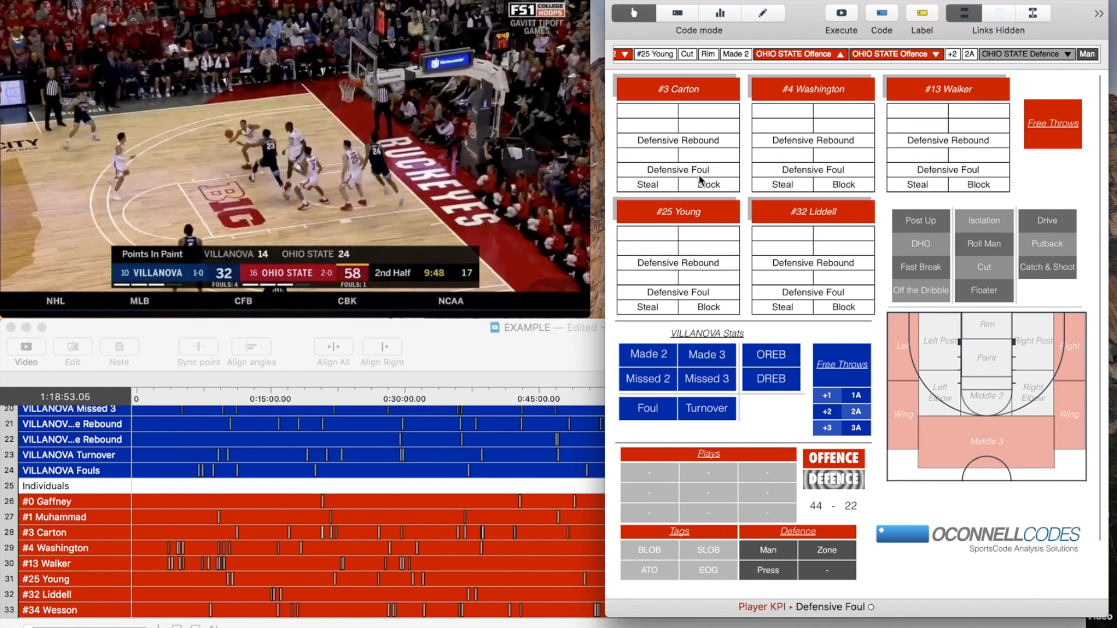
left_click(647, 379)
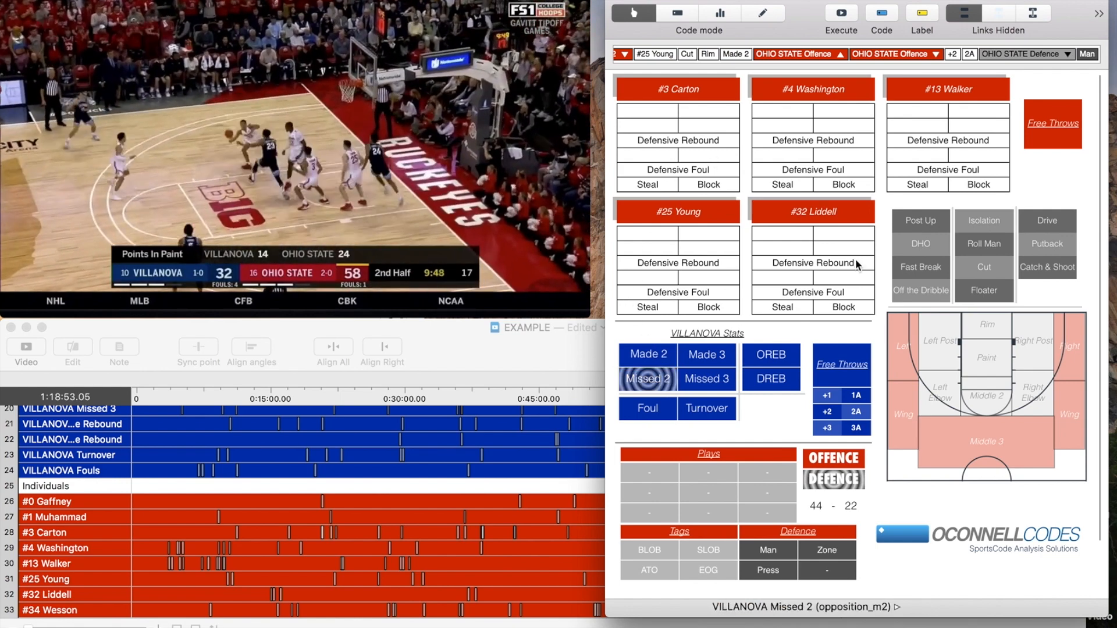
left_click(1047, 221)
left_click(983, 356)
left_click(836, 312)
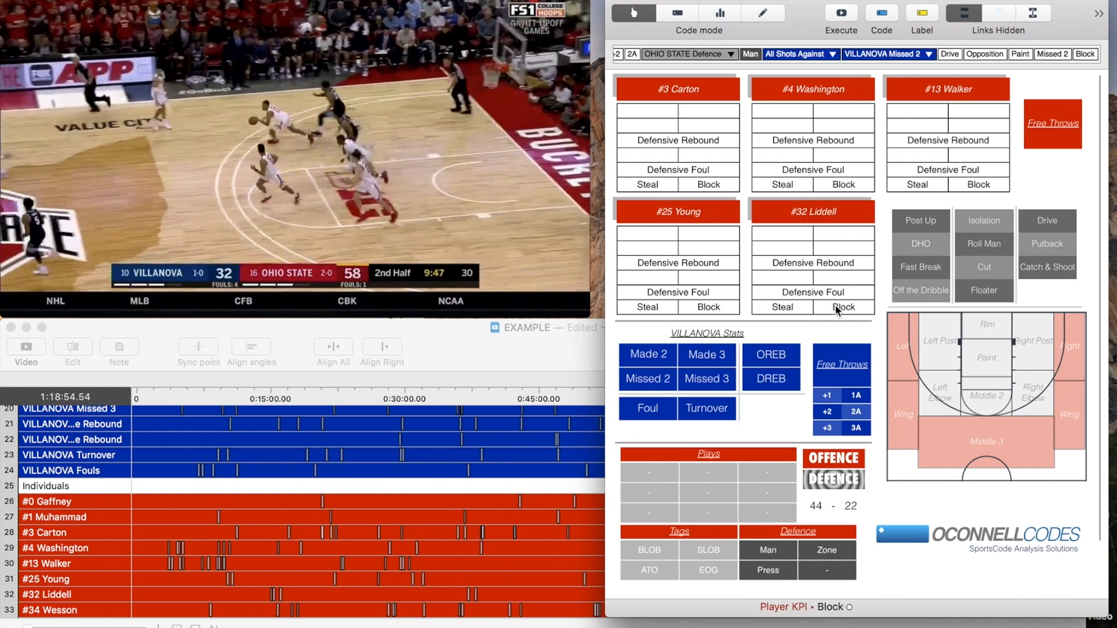
Credit #13 with the Defensive Rebound, log a VILLANOVA Foul, and end the defensive possession.
left_click(955, 144)
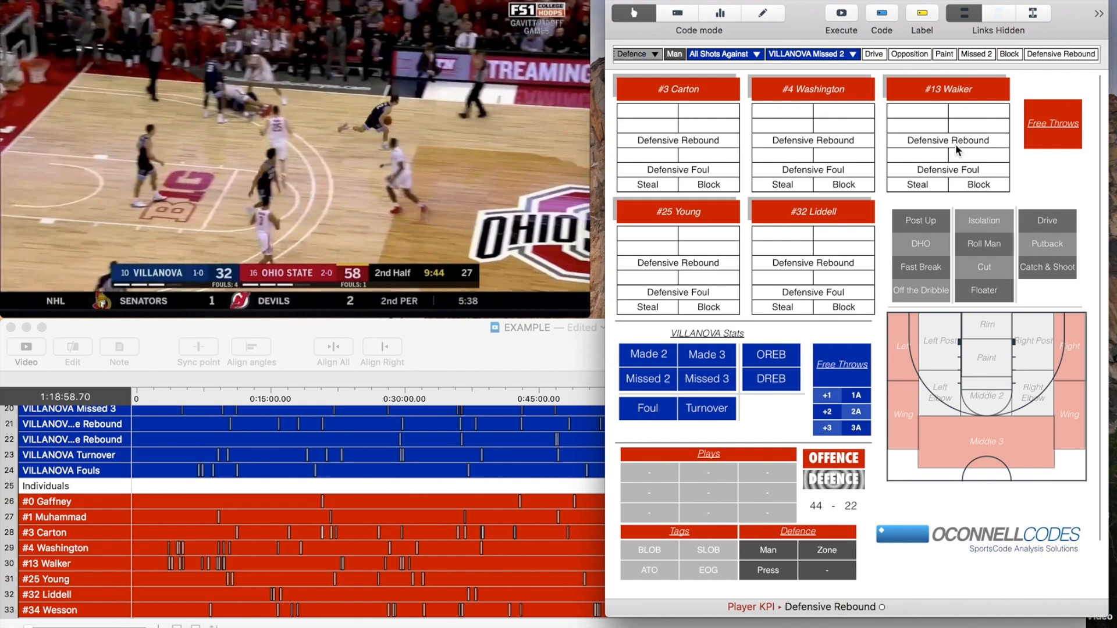
left_click(645, 410)
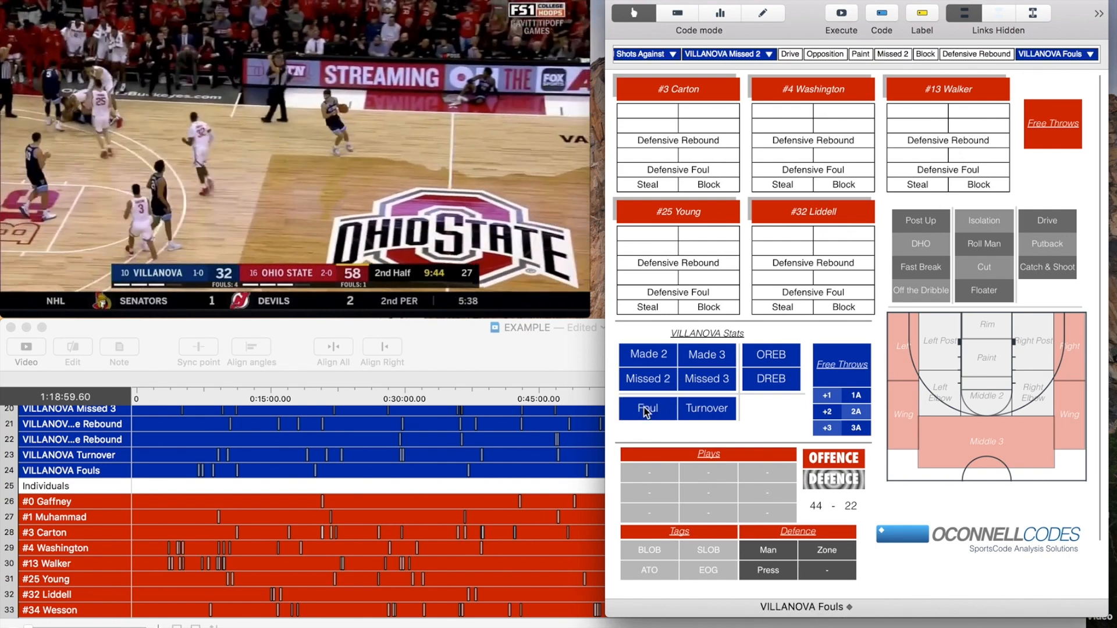
key("d")
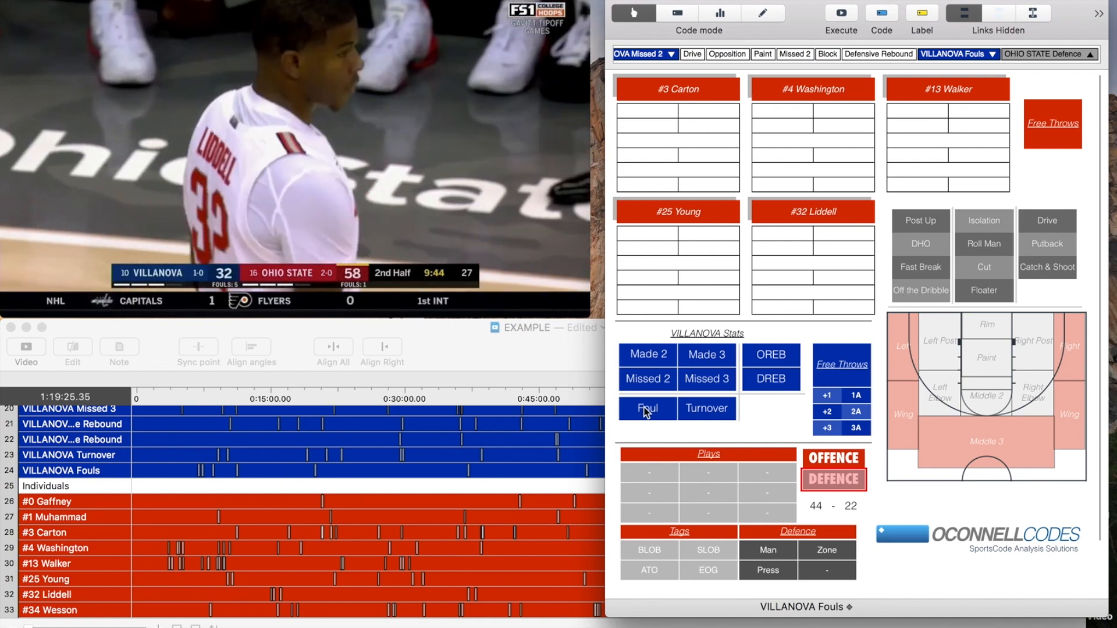
Code an OHIO STATE Offence possession from a SLOB against Man, with #25's Assist and #3's Made 2 from a Cut at the Rim.
key("o")
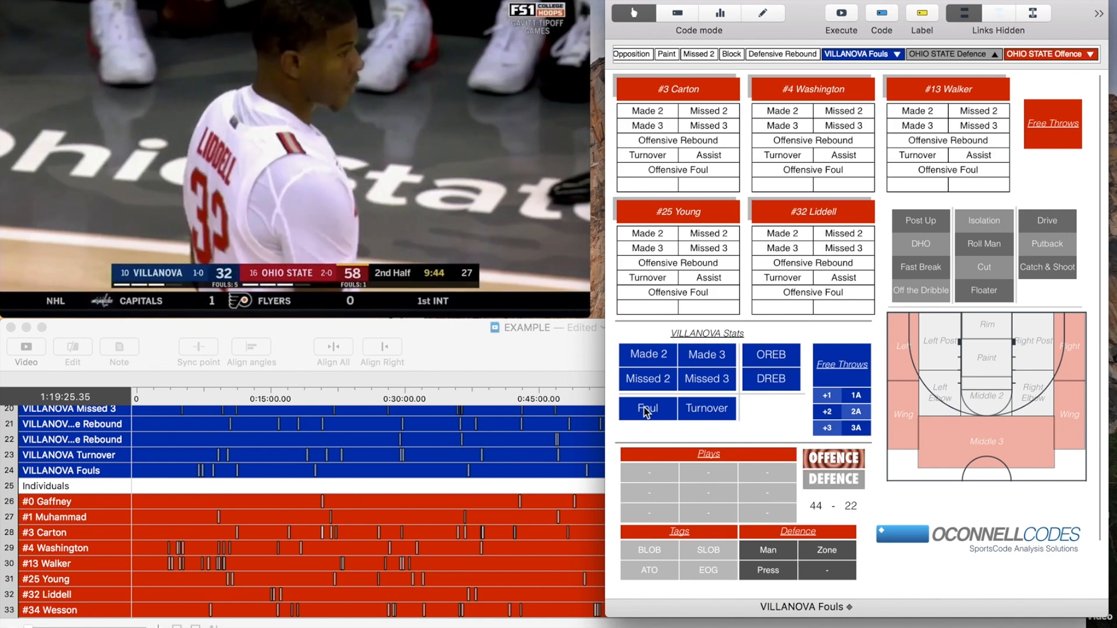
key("s")
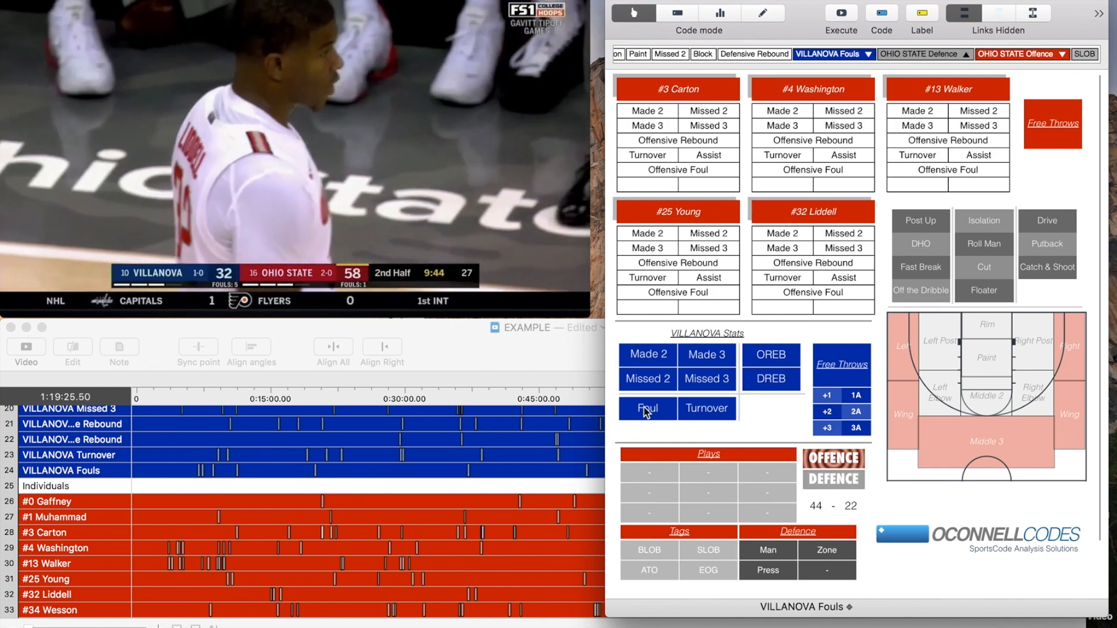
key("m")
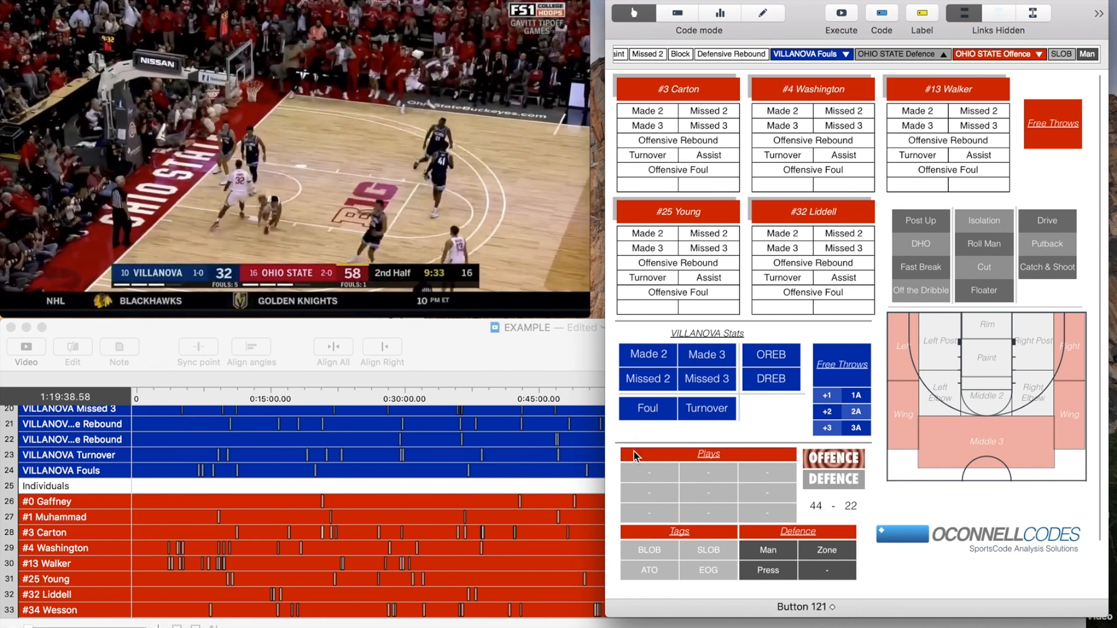
left_click(700, 284)
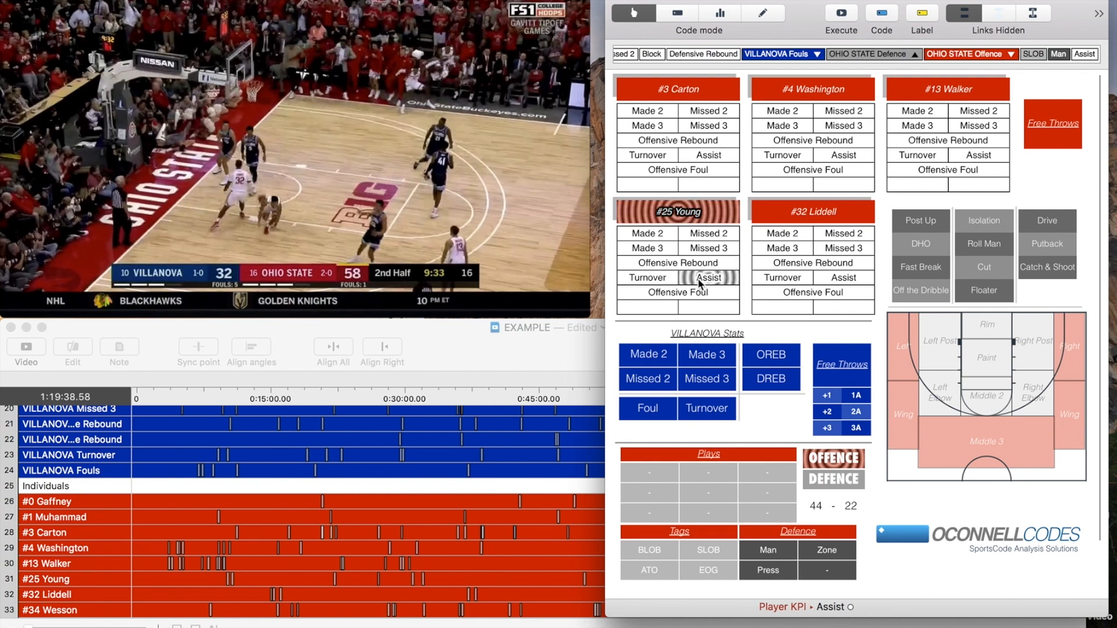
left_click(662, 113)
left_click(980, 278)
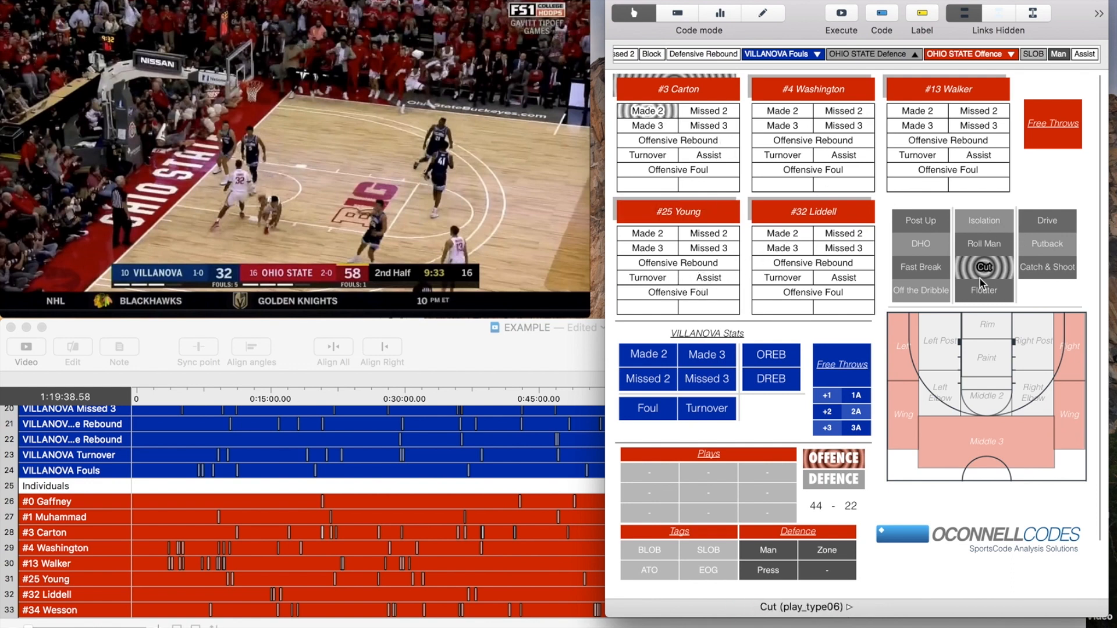
left_click(983, 327)
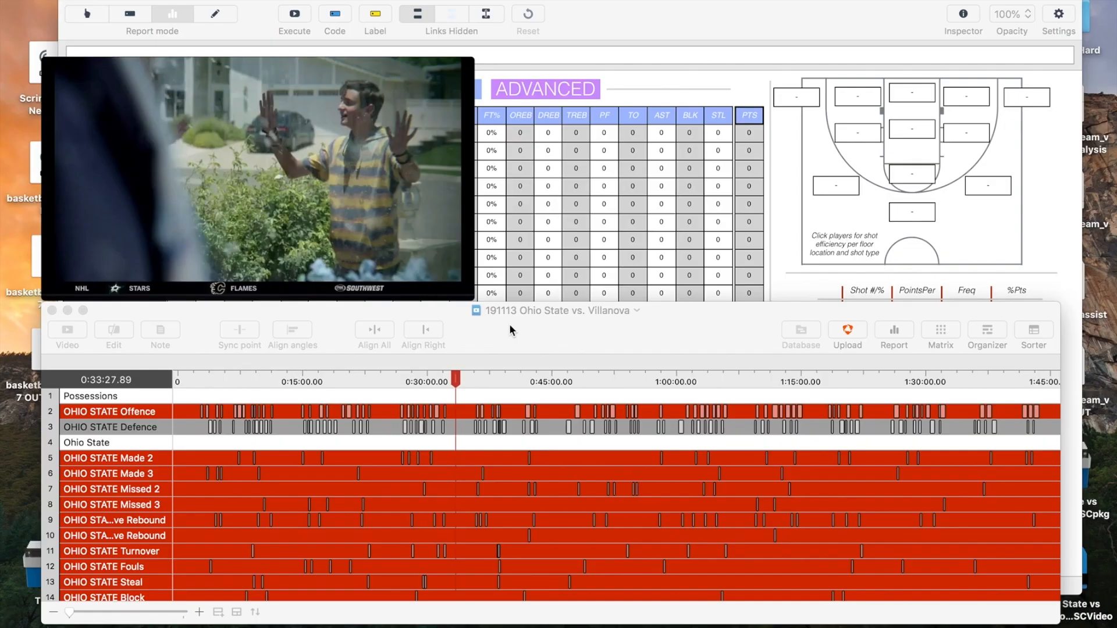
Widen the row names of the 191113 Ohio State vs. Villanova timeline and review its possession, team and individual player rows.
left_click(502, 350)
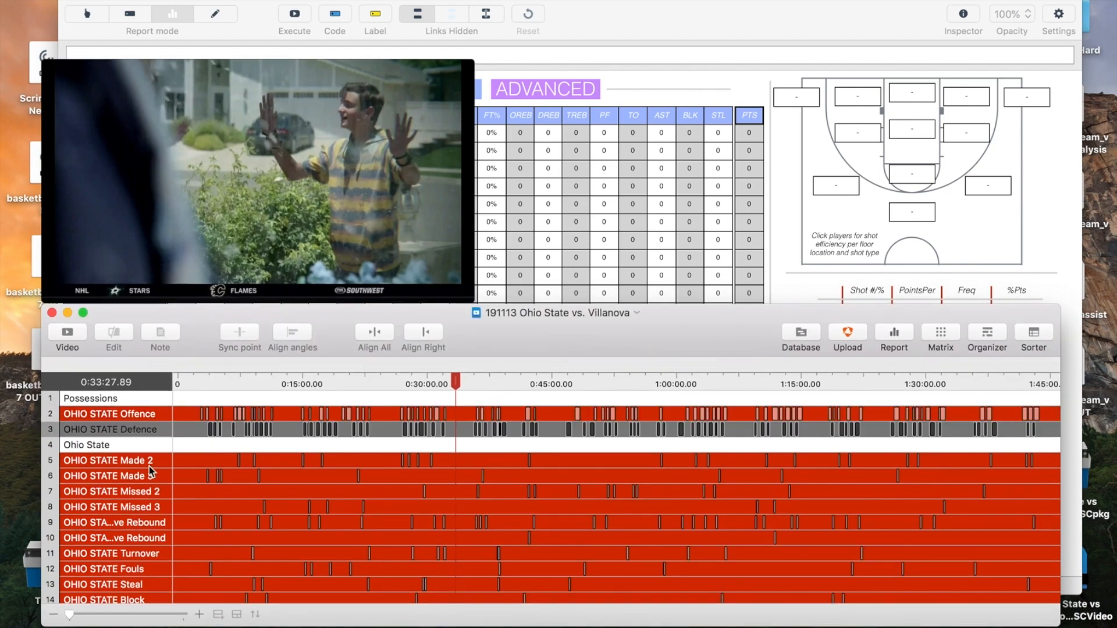
scroll(150, 465, "down", 2)
scroll(151, 477, "down", 1)
left_click_drag(172, 392, 241, 392)
scroll(182, 460, "down", 10)
scroll(181, 457, "down", 3)
scroll(181, 457, "up", 1)
scroll(182, 477, "down", 6)
scroll(180, 477, "down", 1)
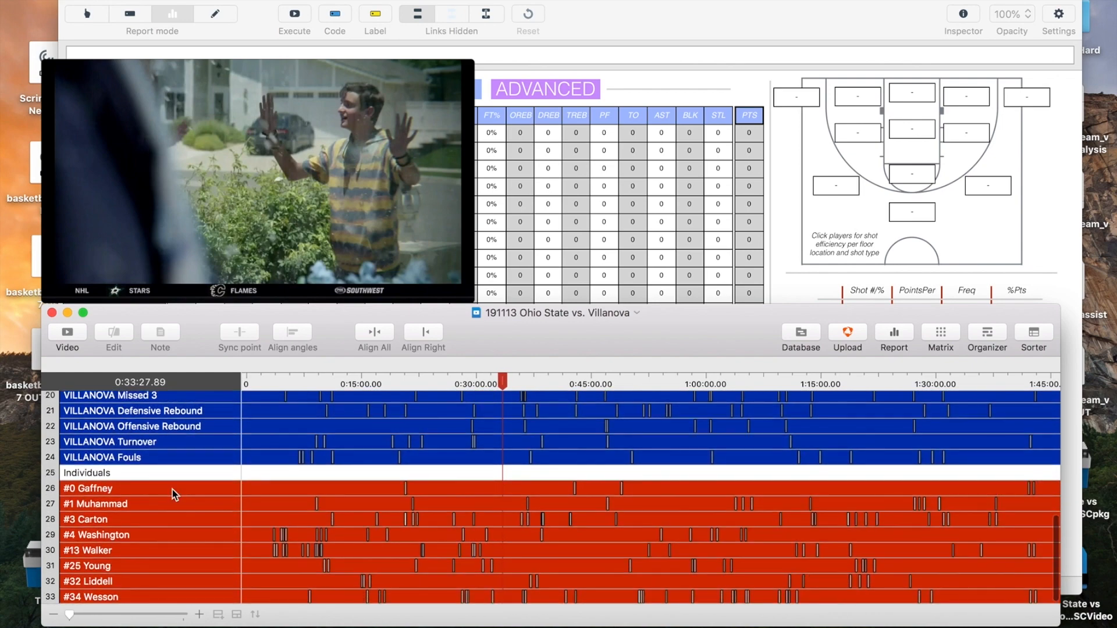
scroll(167, 513, "down", 1)
scroll(269, 462, "up", 10)
Bring the basketball_team_v7 OUTPUT HS window forward and execute its scripts for the Basic statistics.
left_click_drag(643, 22, 612, 39)
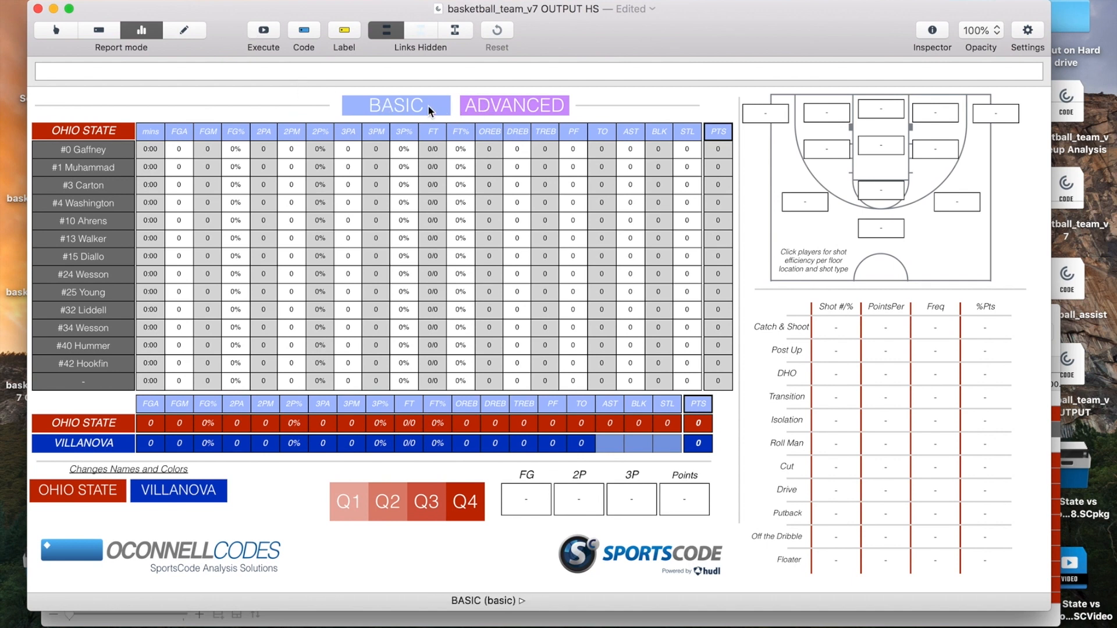
left_click(384, 105)
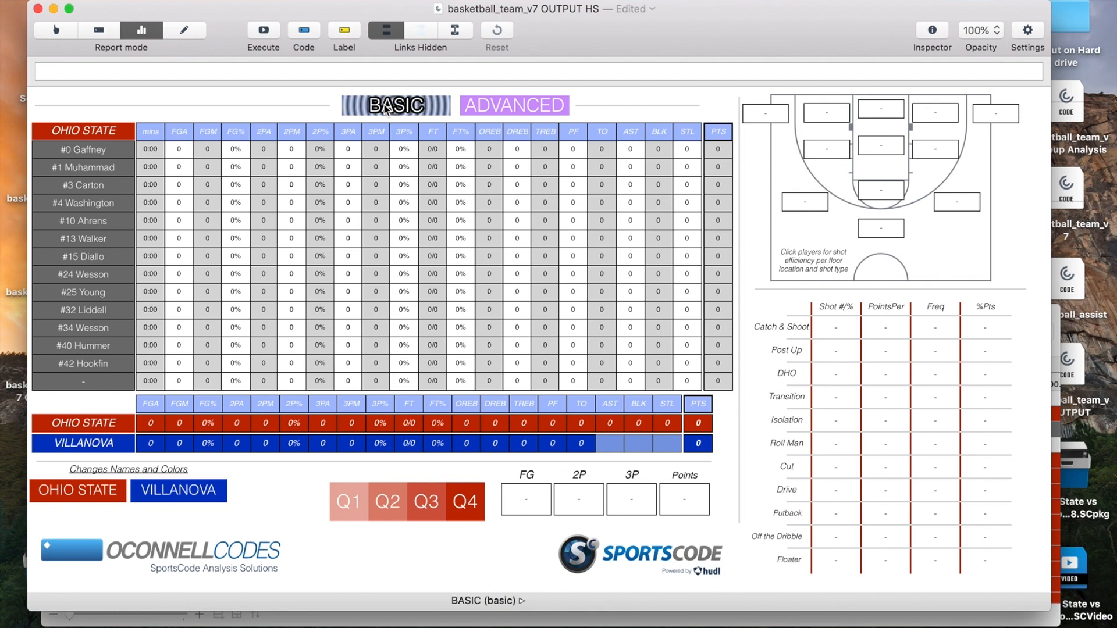
left_click(254, 32)
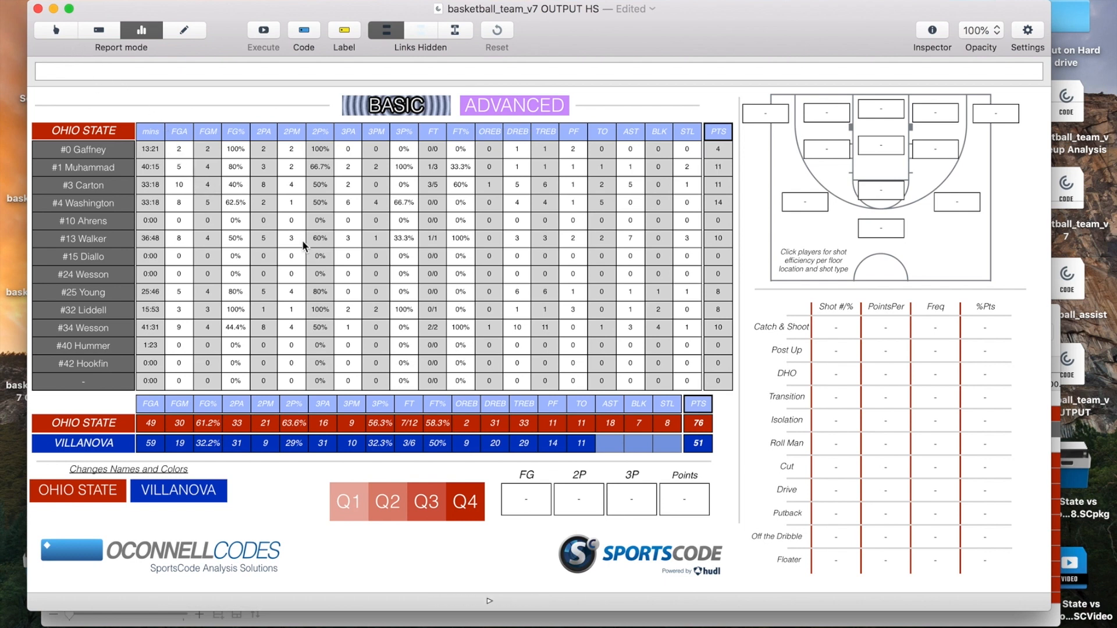
Reposition the output window and examine the Basic statistics for the individual players and both teams.
left_click_drag(577, 38, 640, 68)
left_click(108, 230)
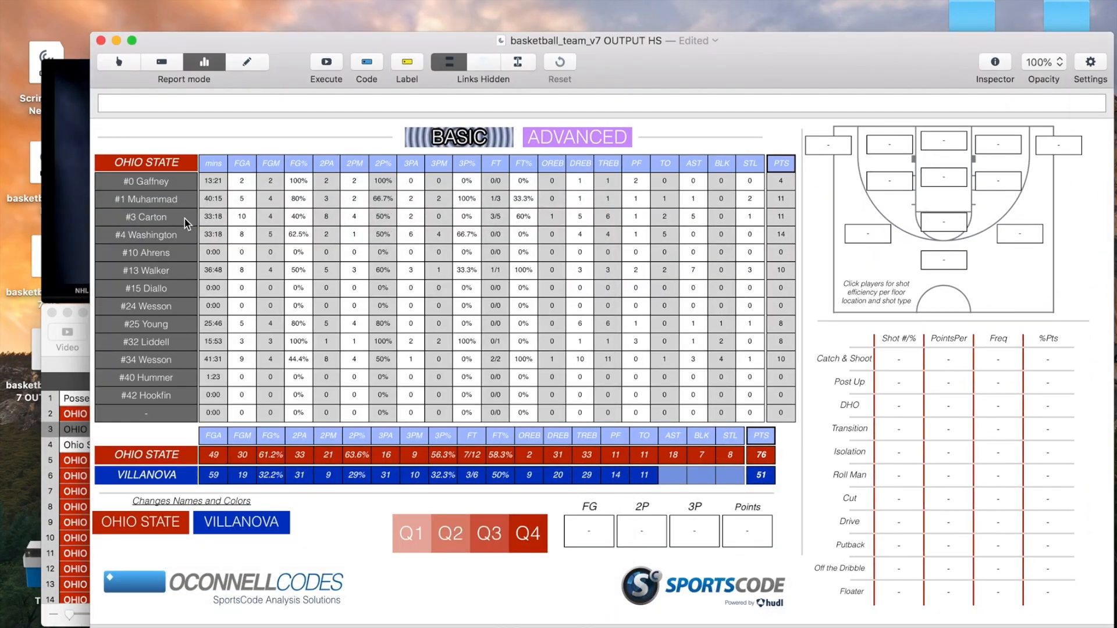
left_click_drag(658, 72, 644, 71)
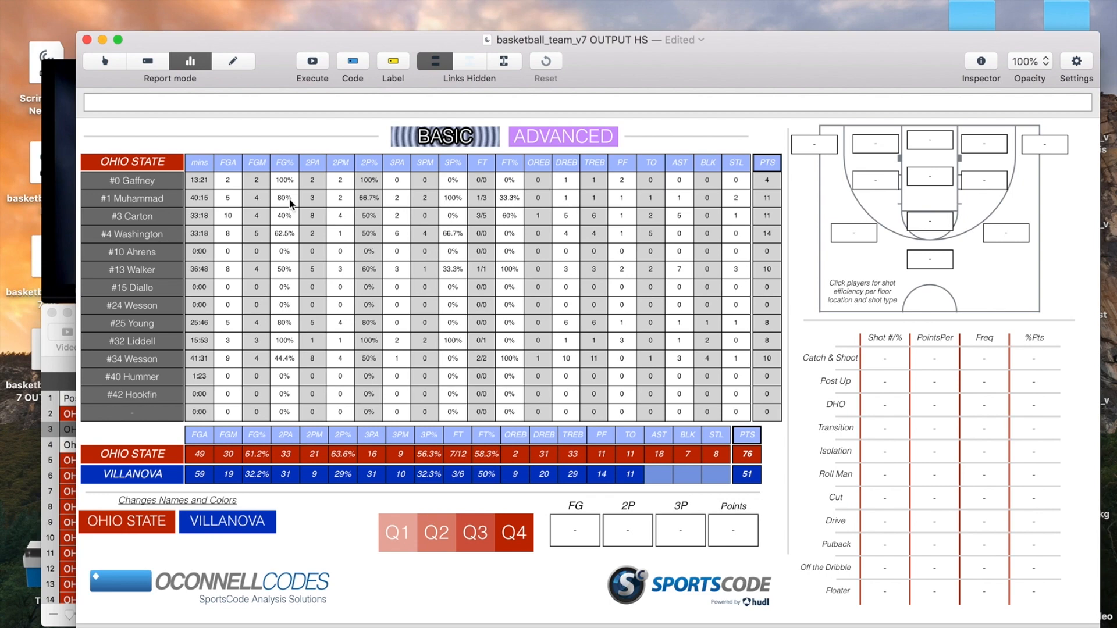
left_click(200, 196)
left_click(105, 225)
left_click_drag(699, 54, 670, 47)
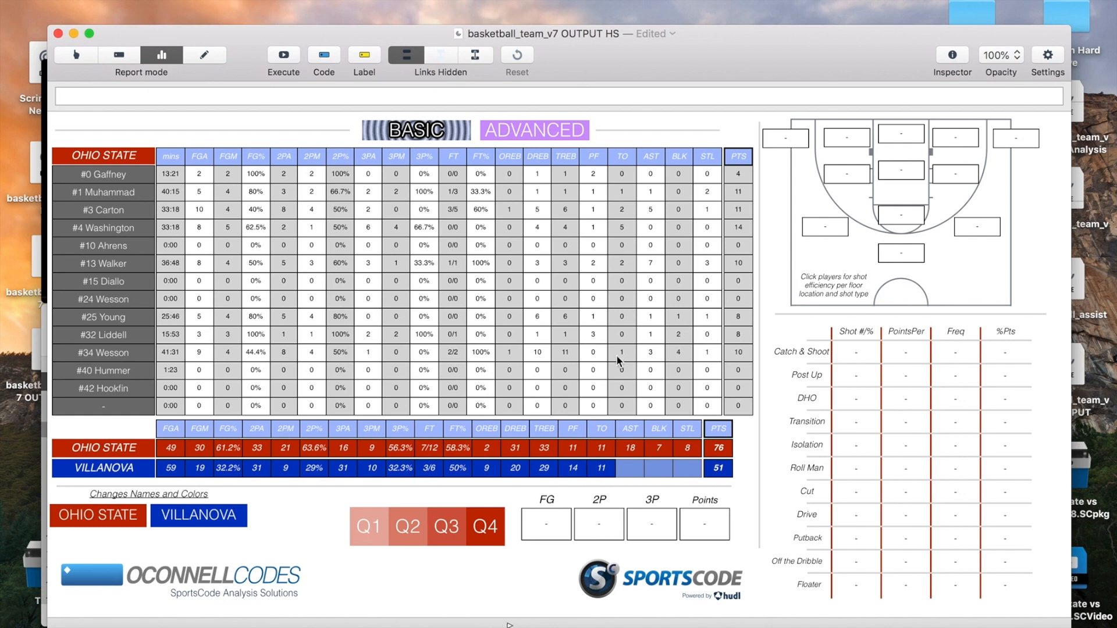
Switch the output window to the Advanced statistics and execute its scripts.
left_click(537, 138)
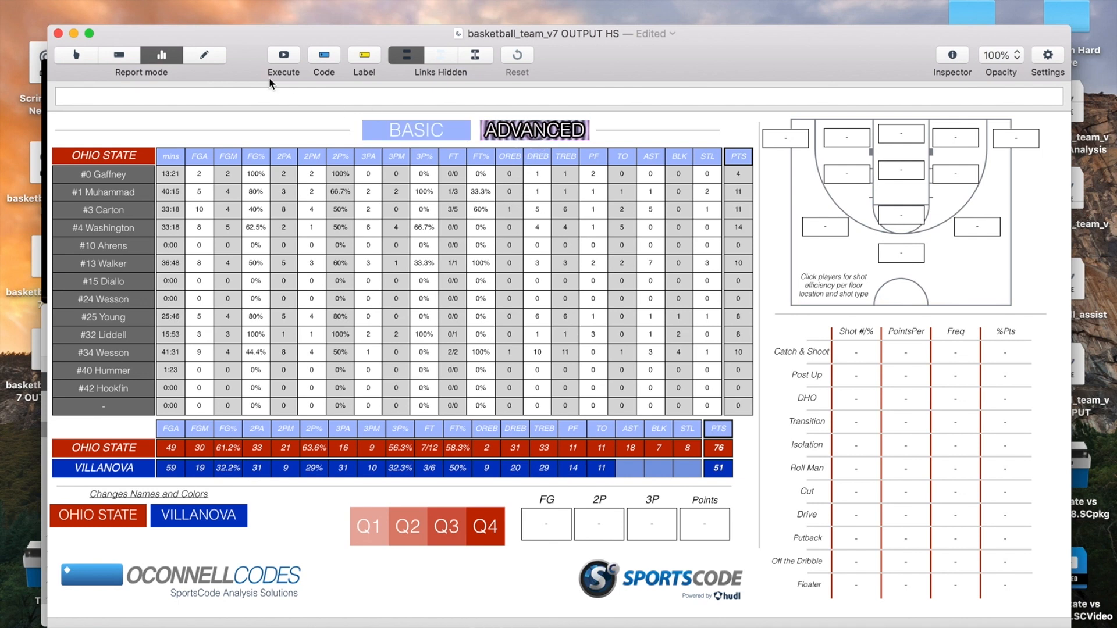
left_click(286, 56)
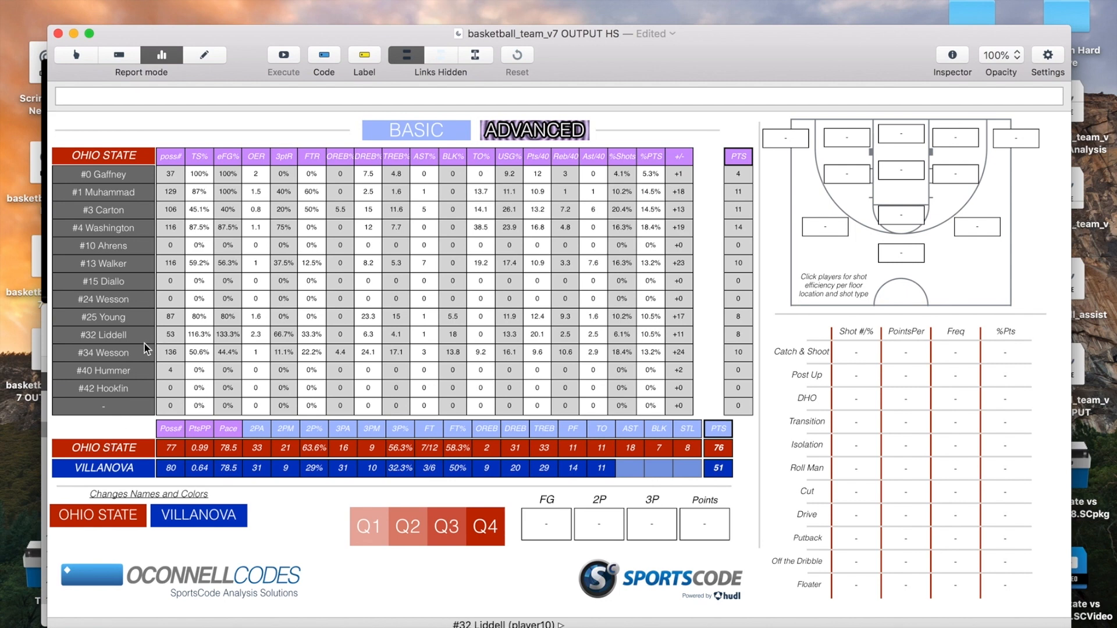
Execute the shot efficiency and shot type breakdown for #4 Washington and open video clips from his statistics.
left_click(138, 229)
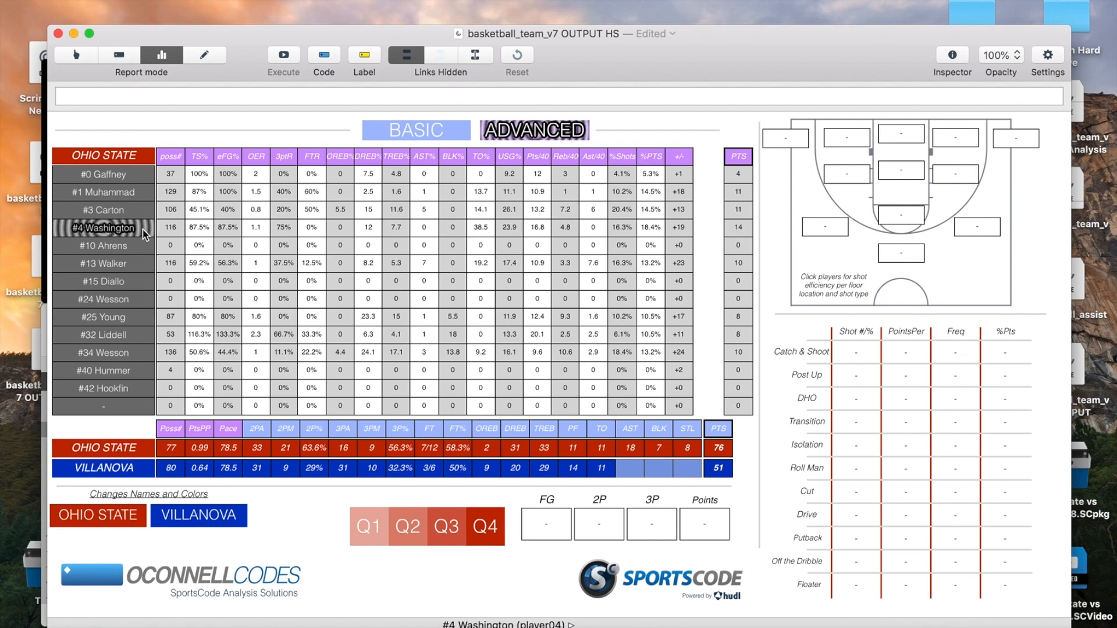
left_click(284, 55)
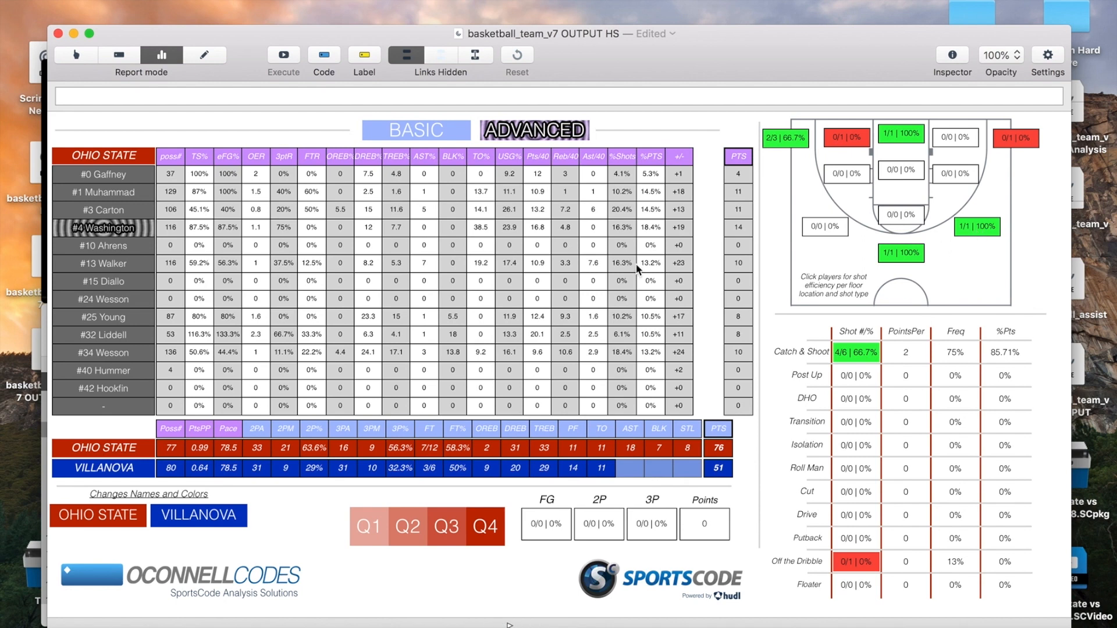
left_click(377, 215)
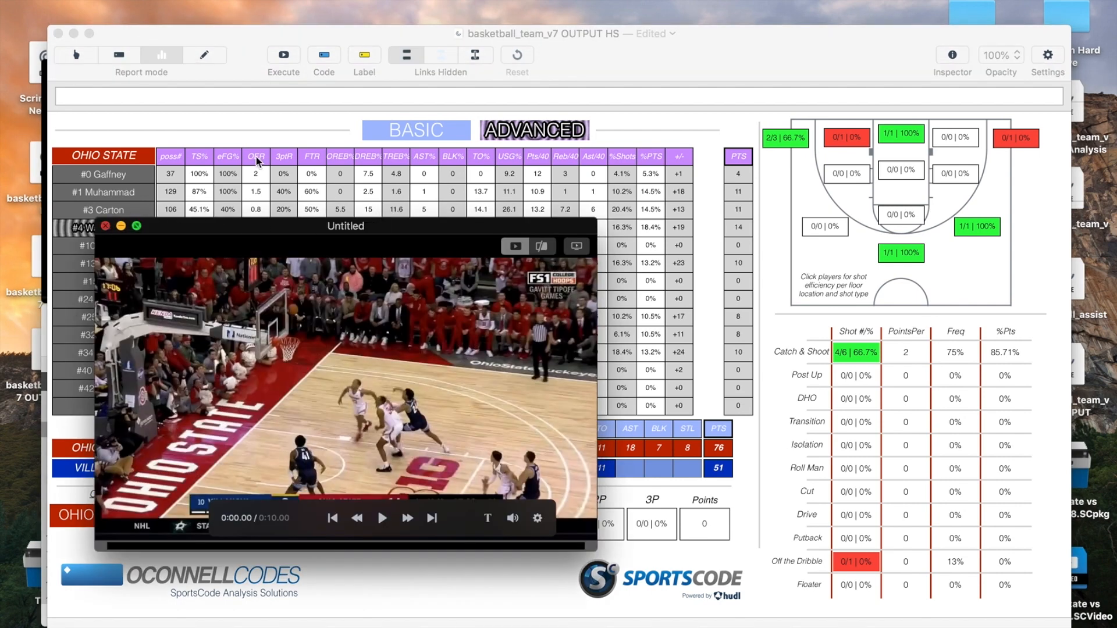
Return to the output window, move it slightly higher, and execute the shot breakdown for Ohio State and for Villanova.
left_click(613, 60)
left_click_drag(613, 60, 613, 46)
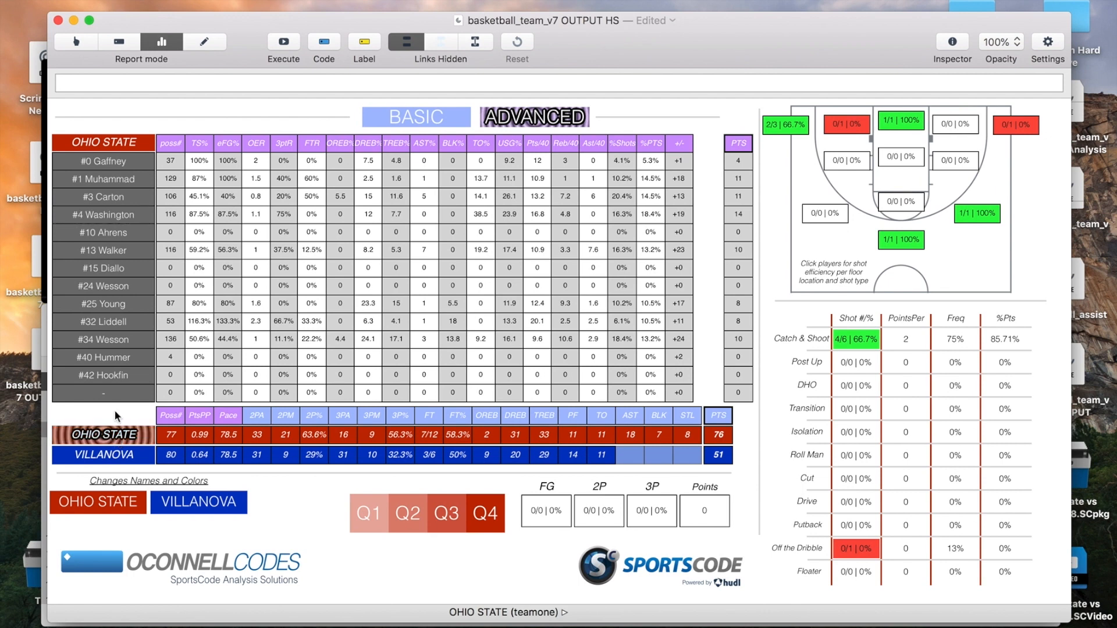
left_click(281, 45)
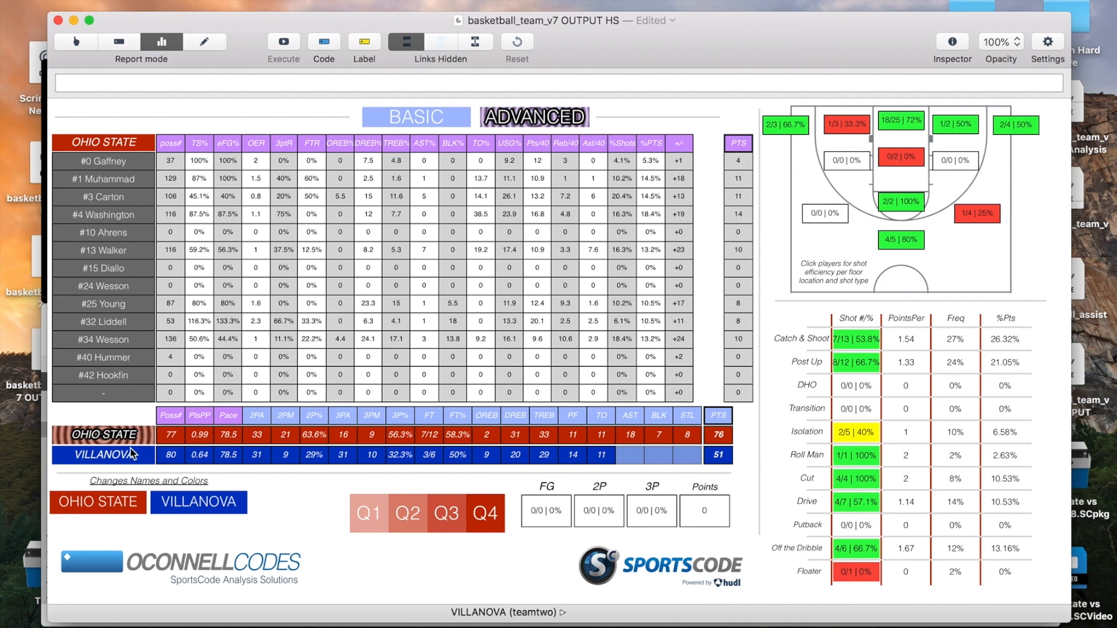
left_click(284, 42)
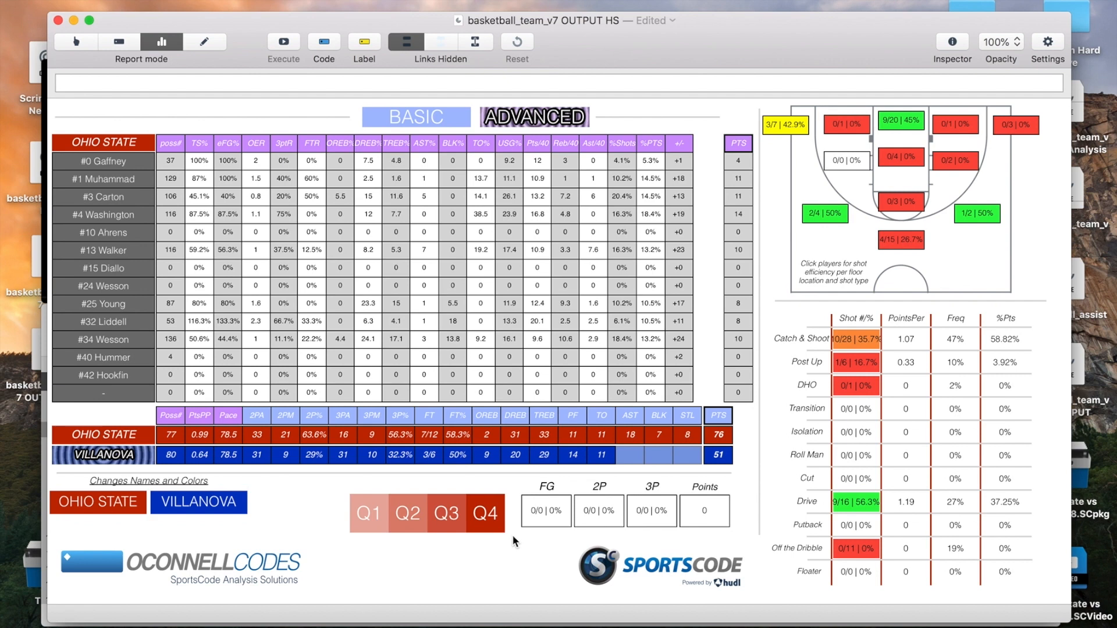
Execute the Q1 shooting statistics separately for Villanova, Ohio State and #4 Washington.
left_click(368, 516)
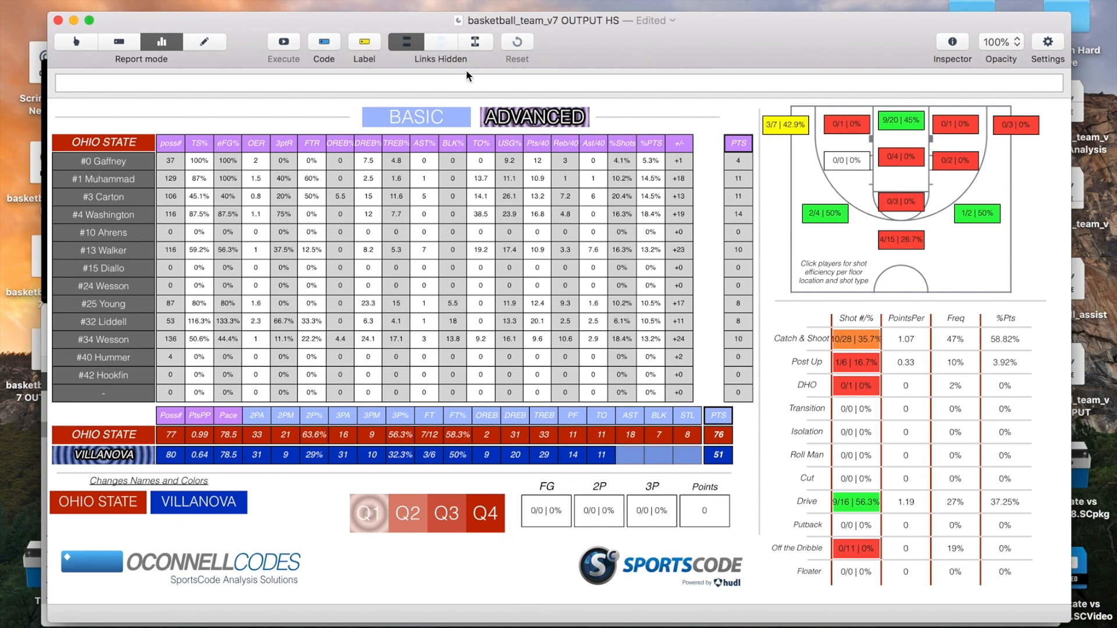
left_click(284, 44)
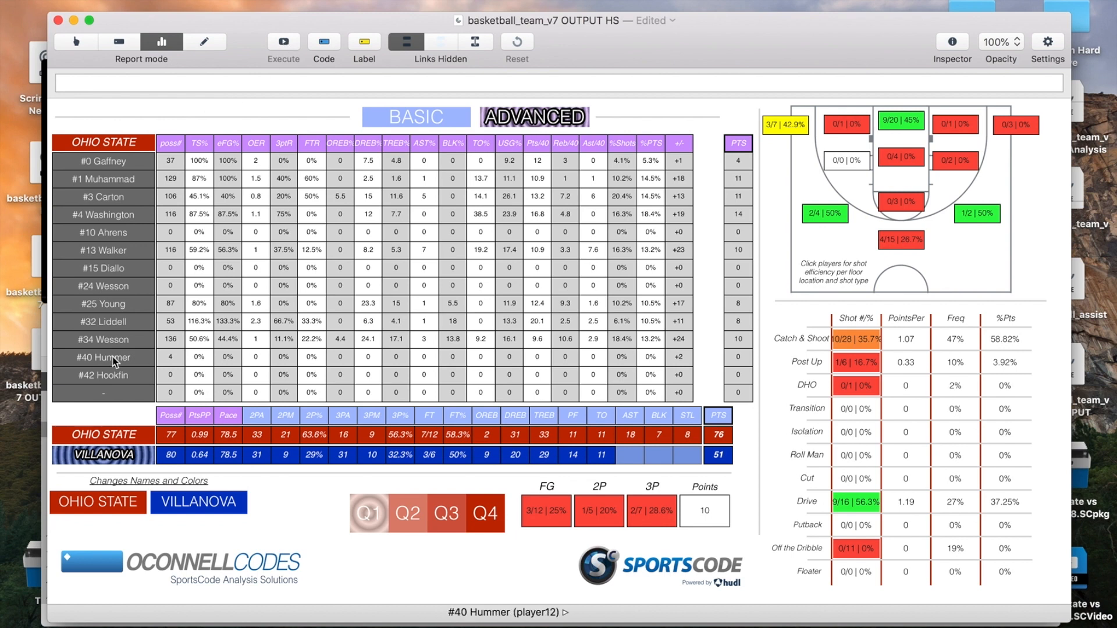
left_click(103, 434)
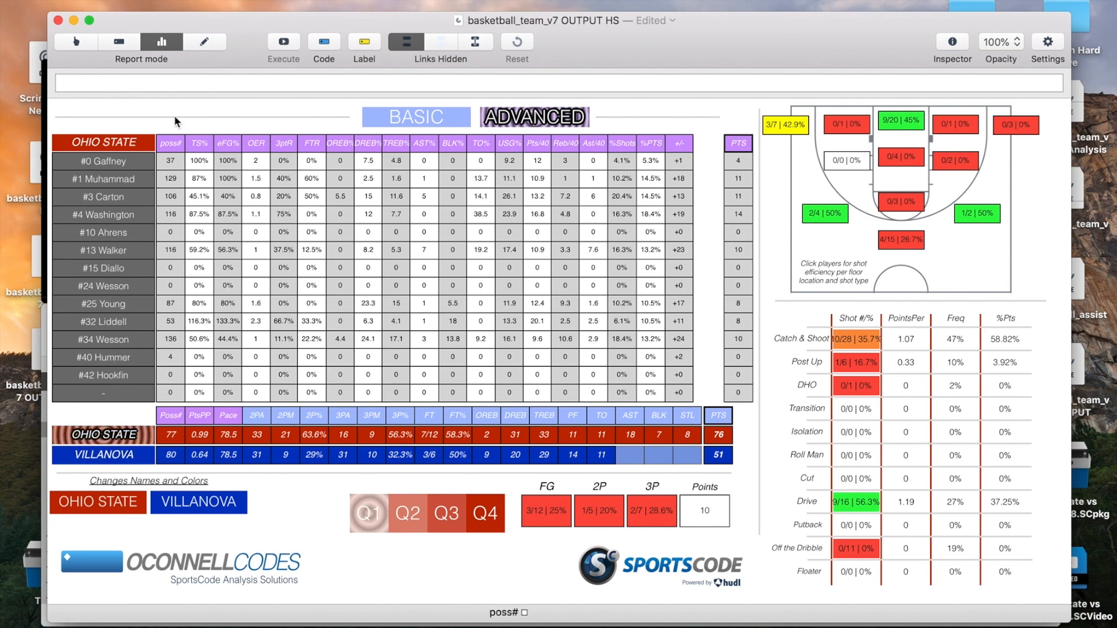
left_click(293, 45)
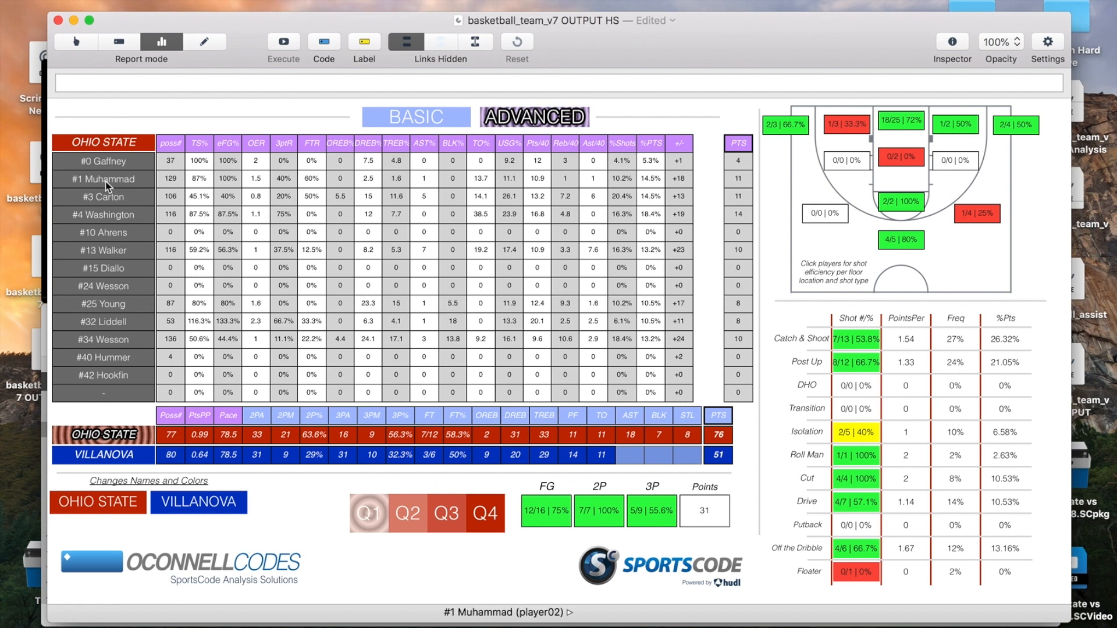
left_click(109, 217)
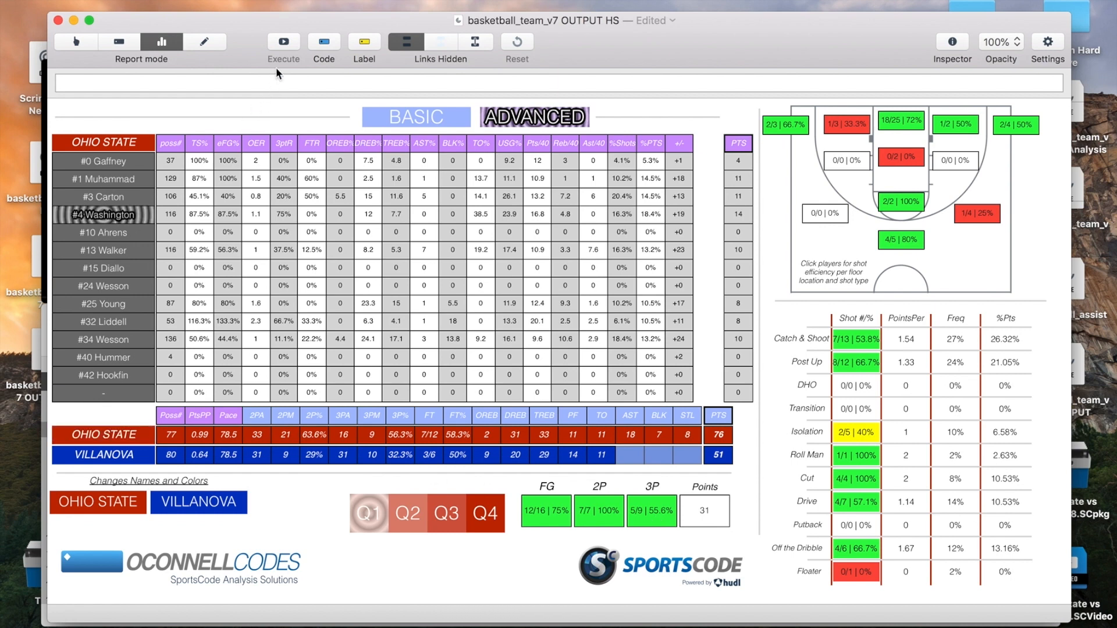
left_click(289, 46)
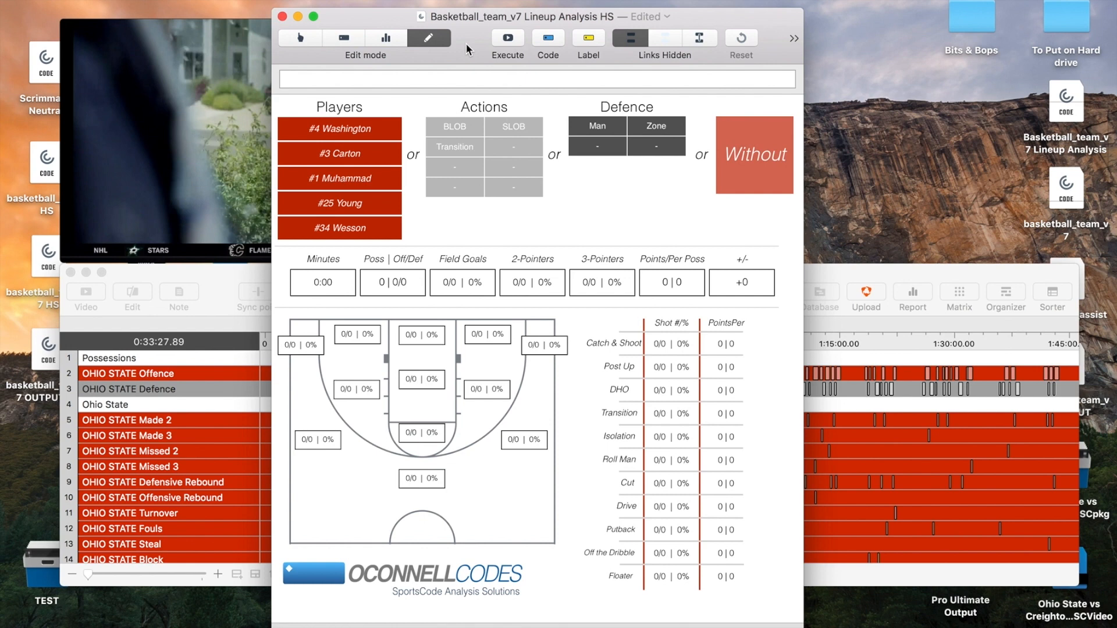
Put the Lineup Analysis window in report mode and execute it for #4 Washington and #34 Wesson together.
left_click(397, 39)
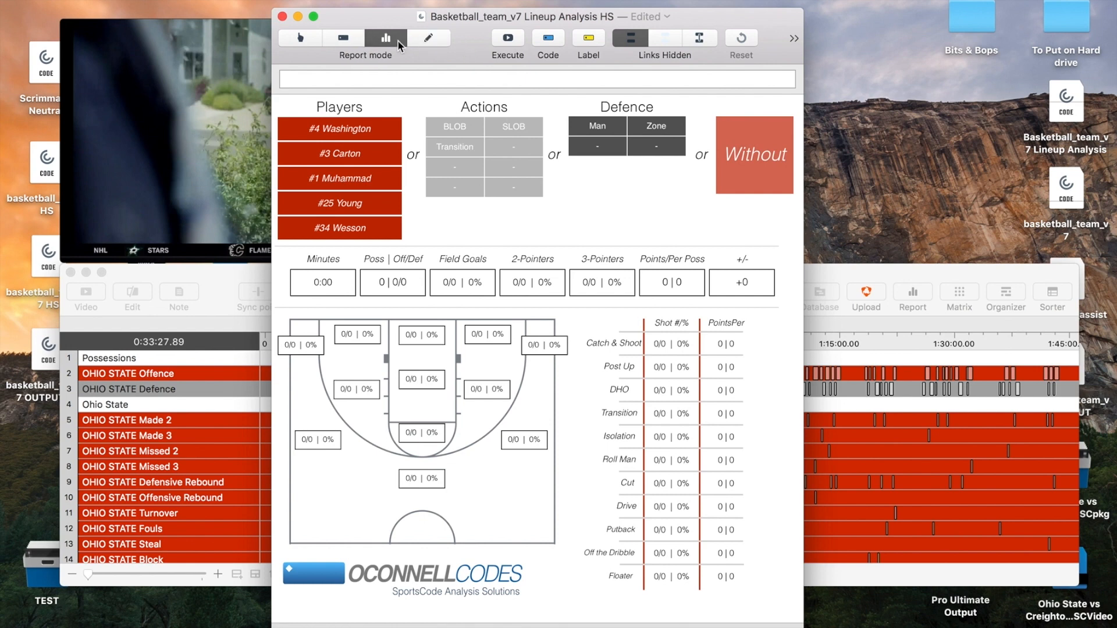
left_click(373, 130)
left_click(354, 224)
left_click(511, 41)
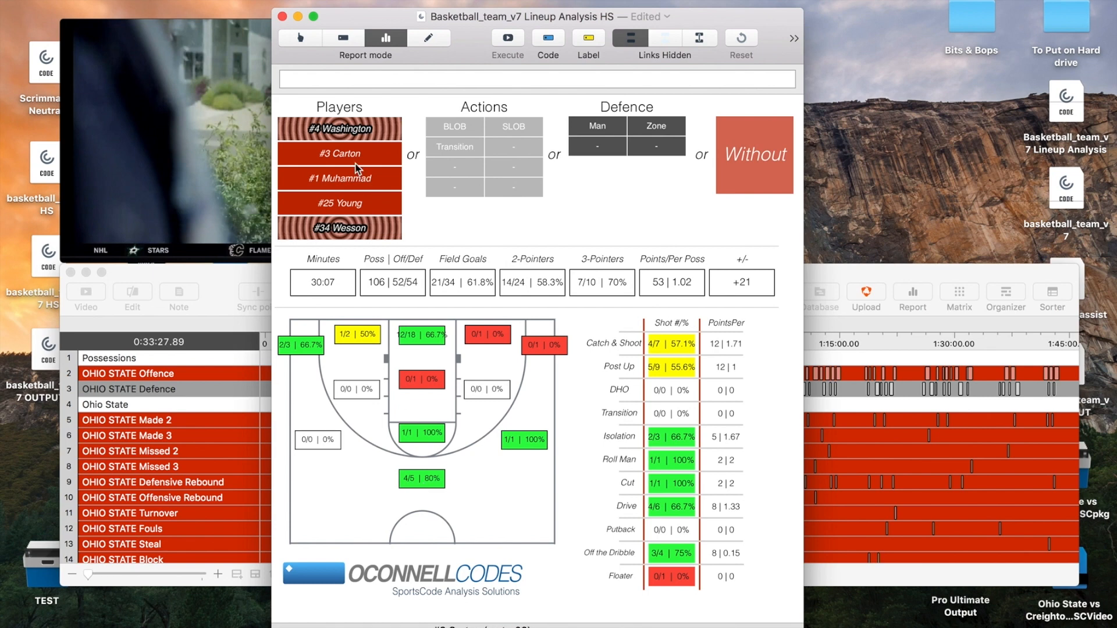
Replace #4 Washington with #3 Carton in the lineup selection and execute the analysis alongside #34 Wesson.
left_click(364, 135)
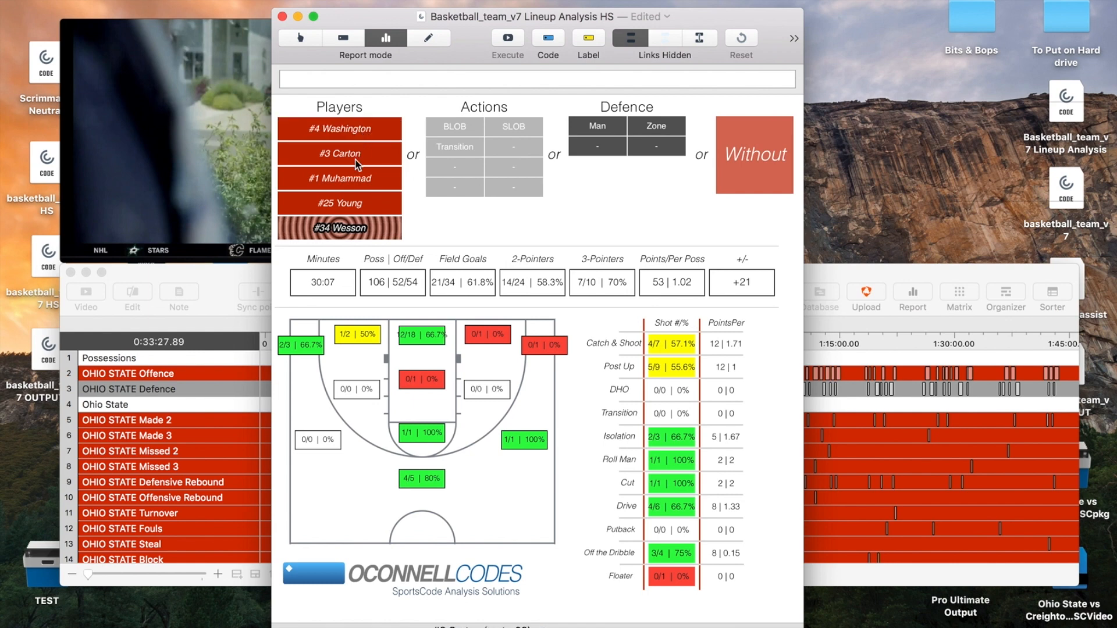
left_click(356, 156)
left_click(508, 38)
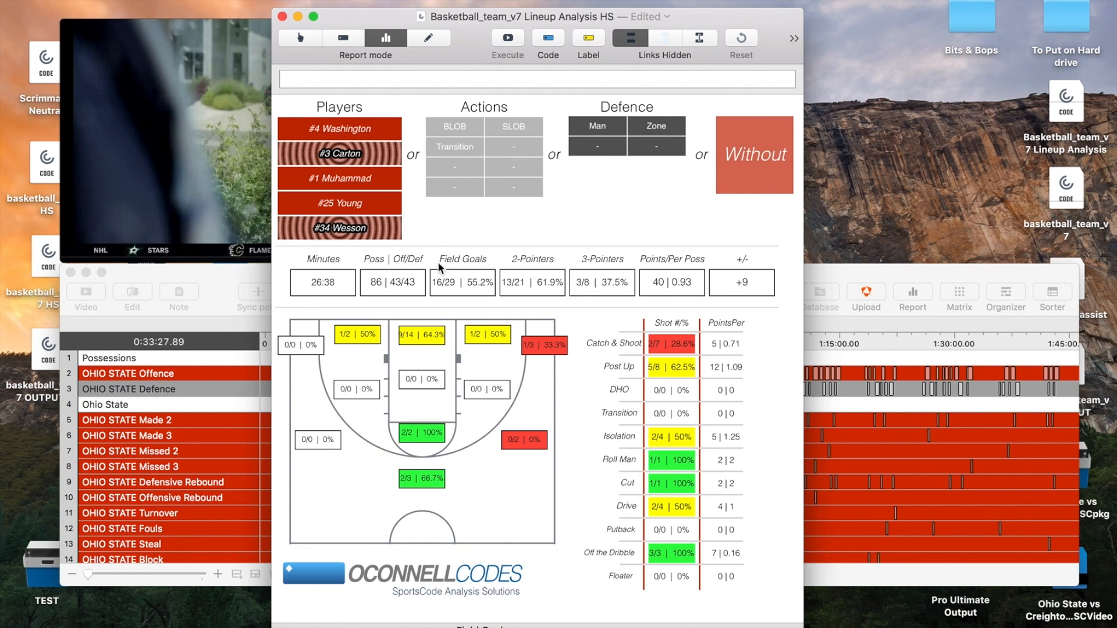
Clear #34 Wesson and #3 Carton from the lineup selection and execute the analysis for possessions without #4 Washington.
left_click(339, 229)
left_click(351, 154)
left_click(359, 139)
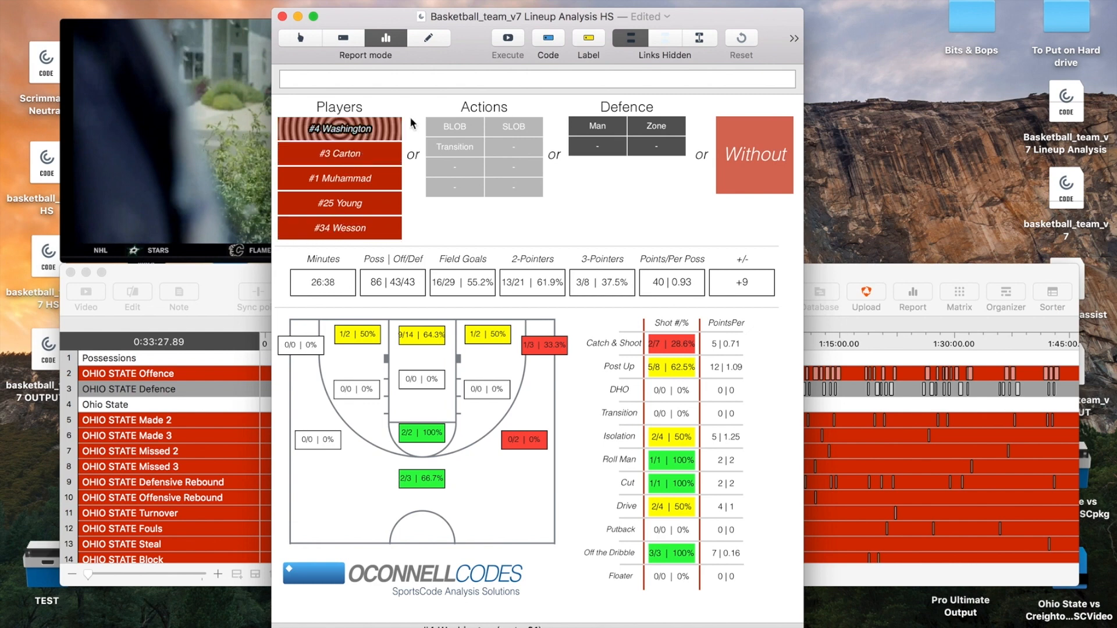
left_click(752, 149)
left_click(510, 40)
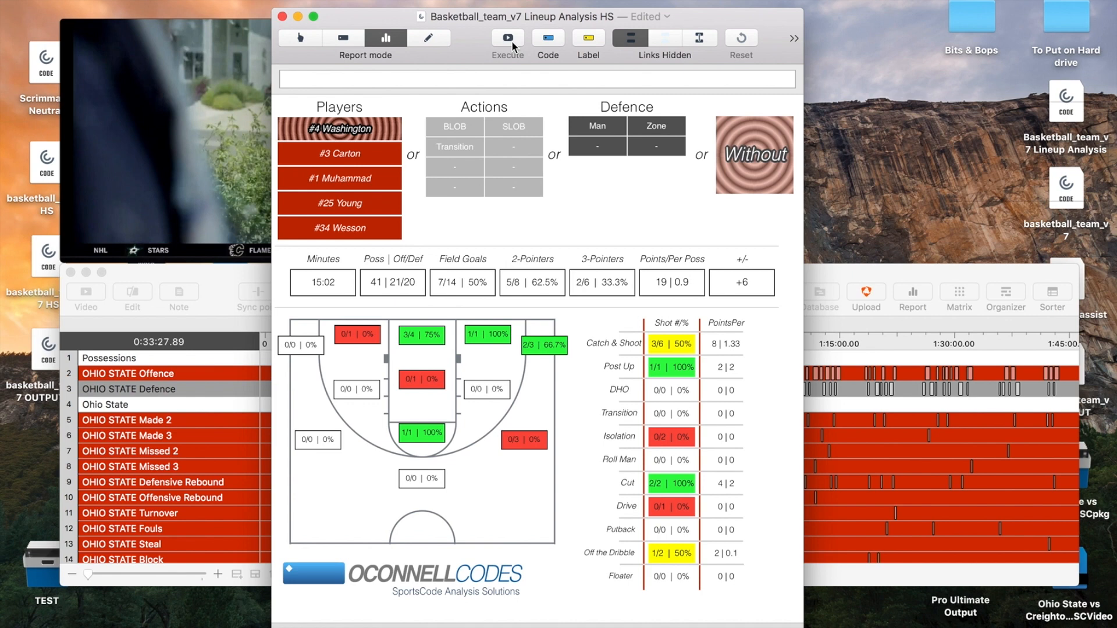